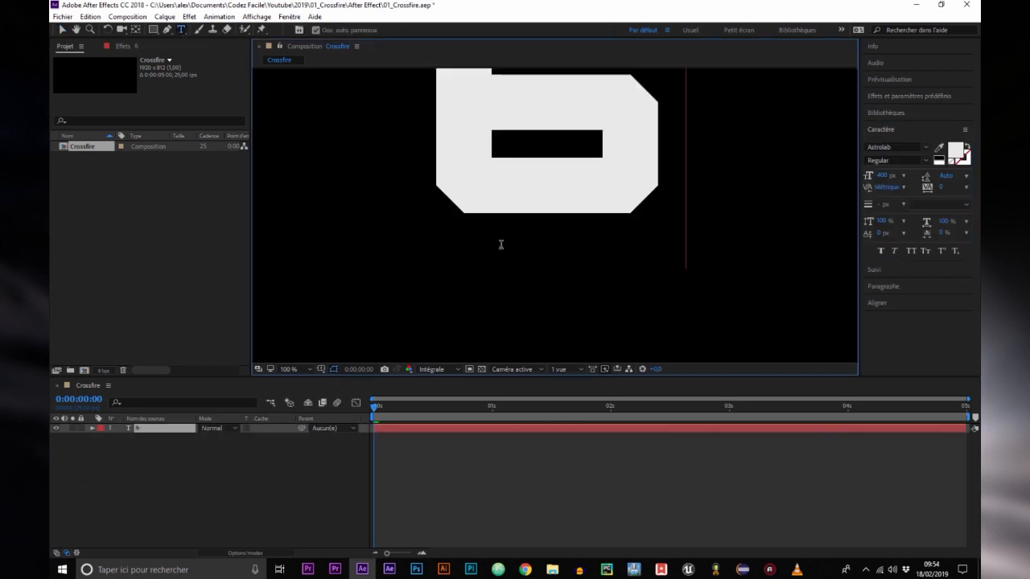
Centre the 6 text layer vertically in the Crossfire composition.
scroll(531, 260, "down", 2)
left_click(877, 302)
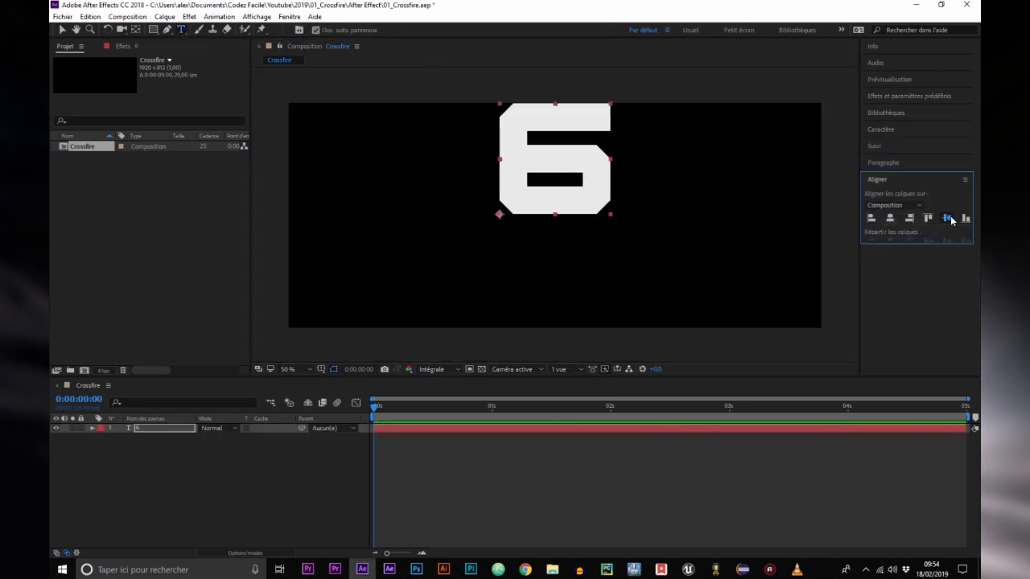
left_click(947, 218)
Precompose the 6 text layer into a new composition named Text Edit.
right_click(157, 428)
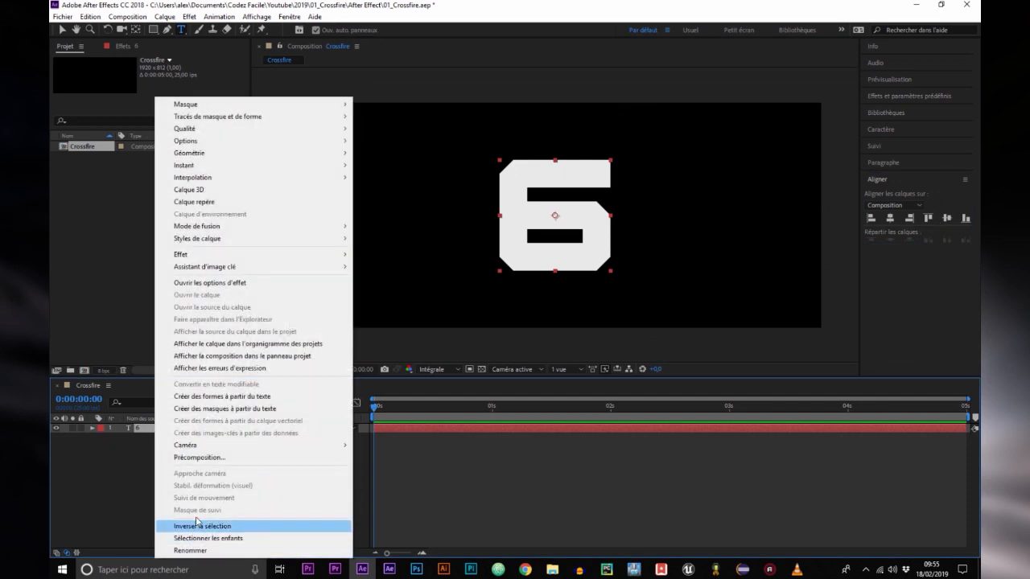
left_click(198, 457)
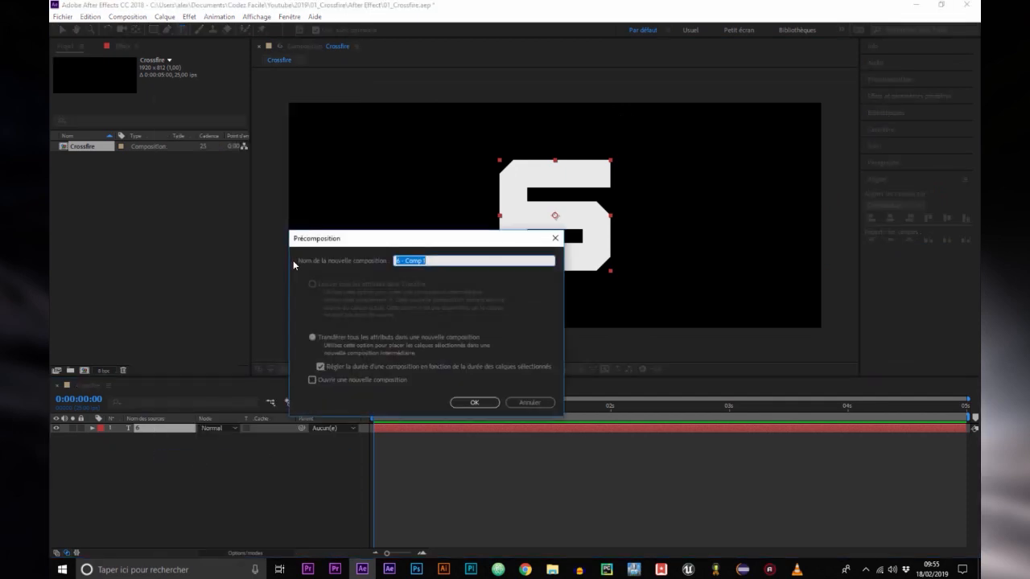
type("Text Edi")
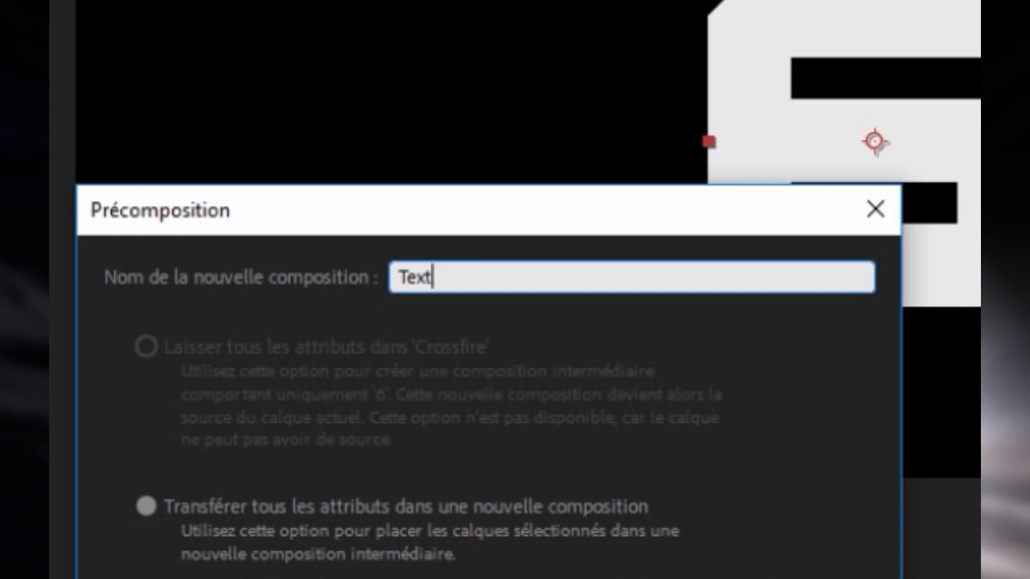
type("t")
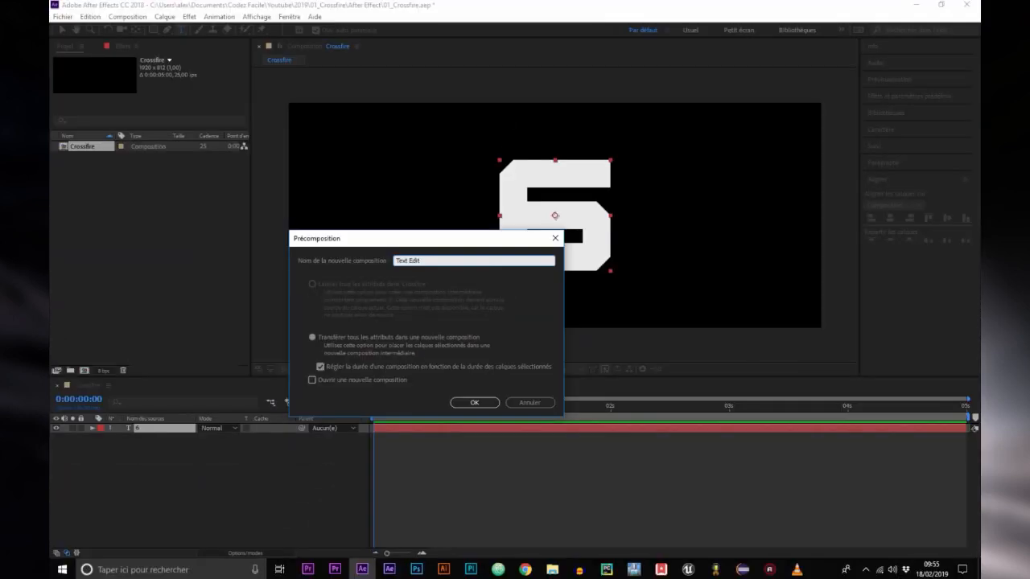
key("Return")
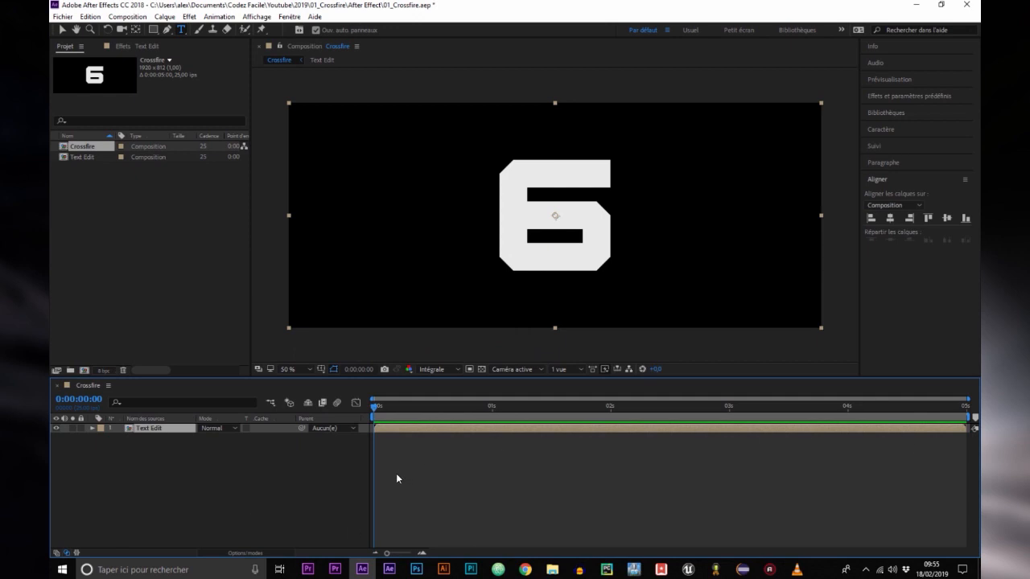
Add an inner glow (Luminescence interne) layer style to the Text Edit layer.
right_click(219, 475)
left_click(164, 16)
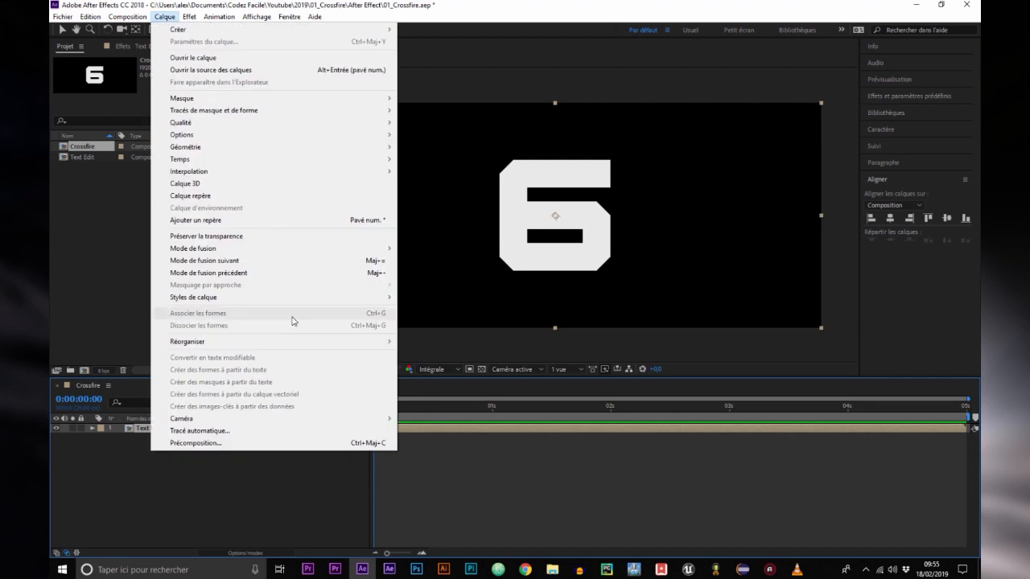
mouse_move(274, 299)
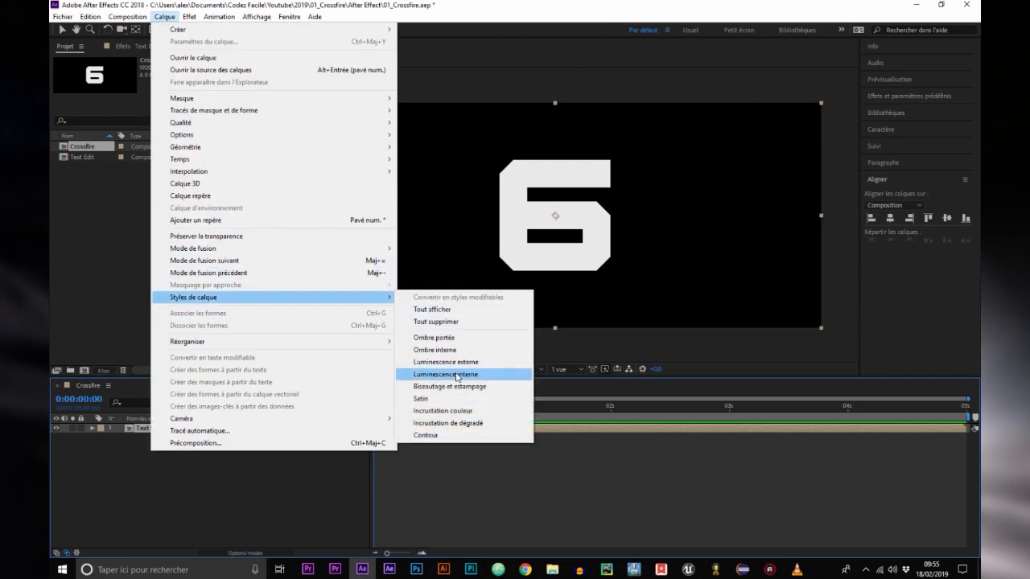
left_click(463, 370)
Set the inner glow's colour on the Text Edit layer to black (000000).
left_click(112, 466)
scroll(161, 483, "down", 2)
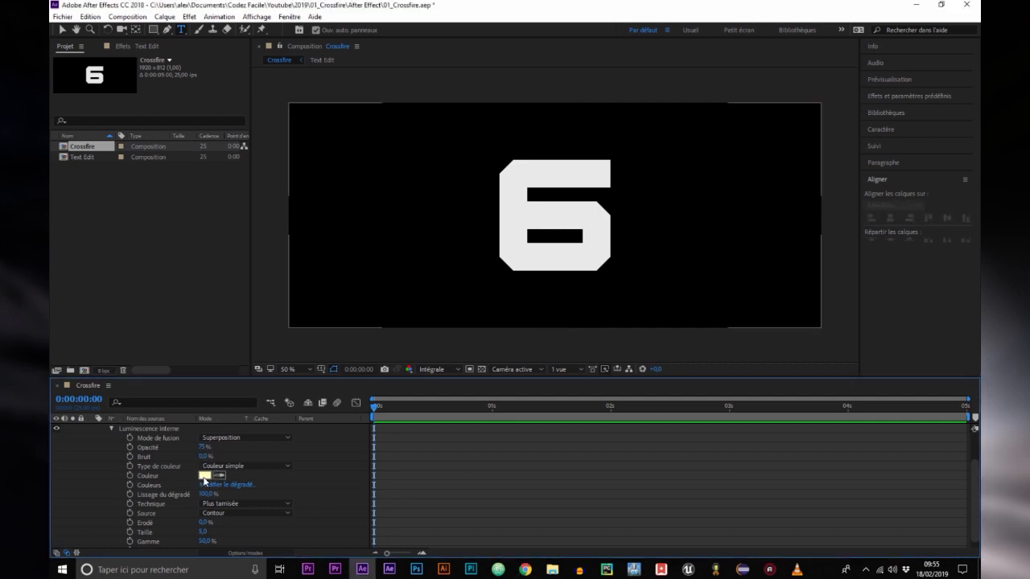
left_click(205, 476)
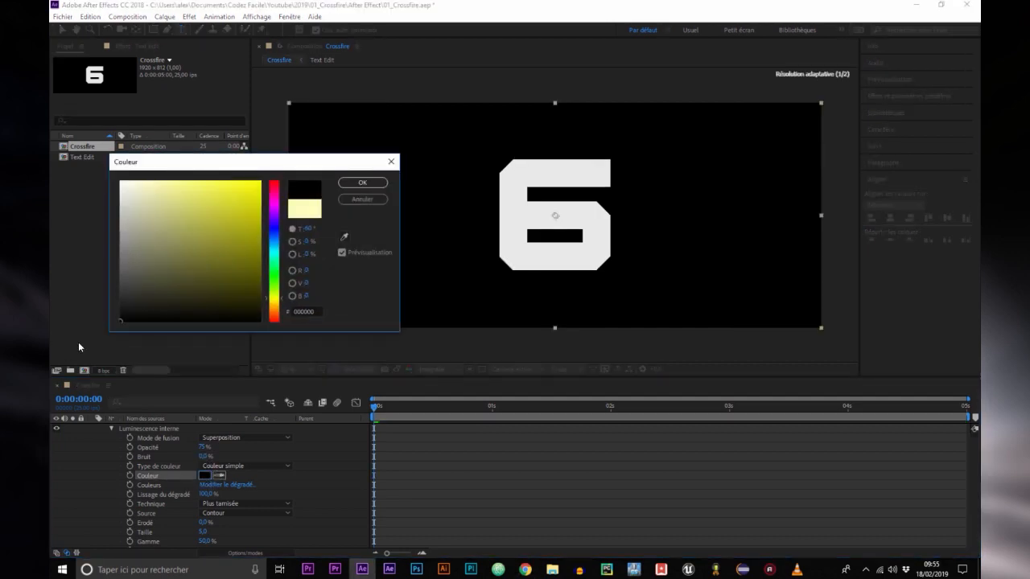
key("Return")
Set the inner glow's technique to Précise, its size to 6 and its blending mode to Normal.
left_click(245, 503)
left_click(249, 528)
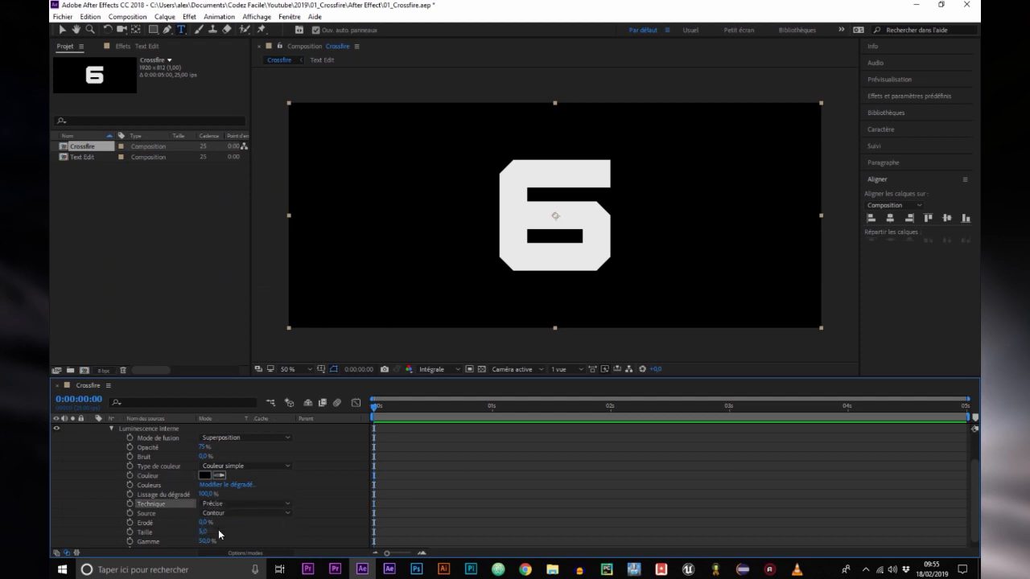
left_click(246, 437)
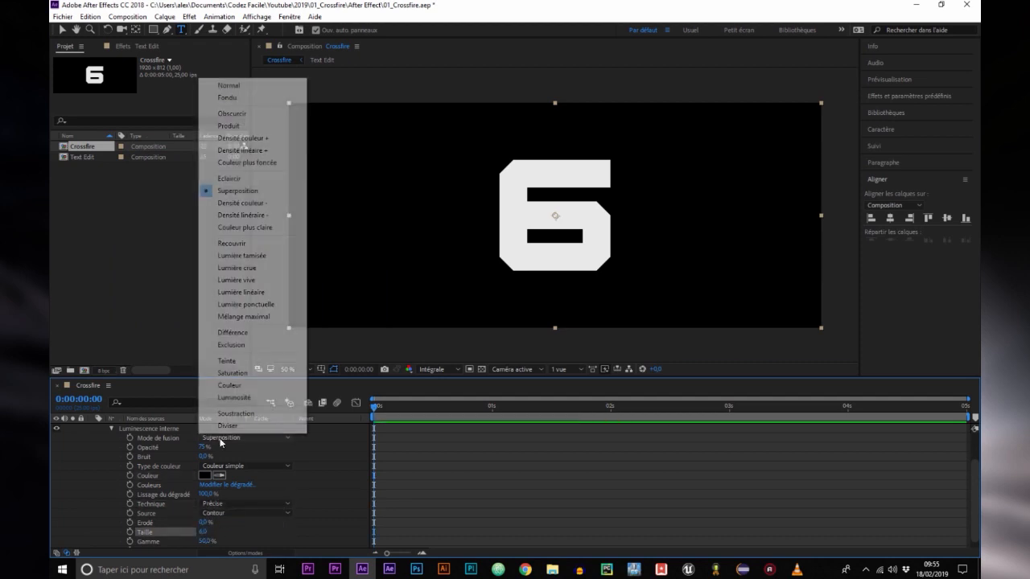
left_click(229, 86)
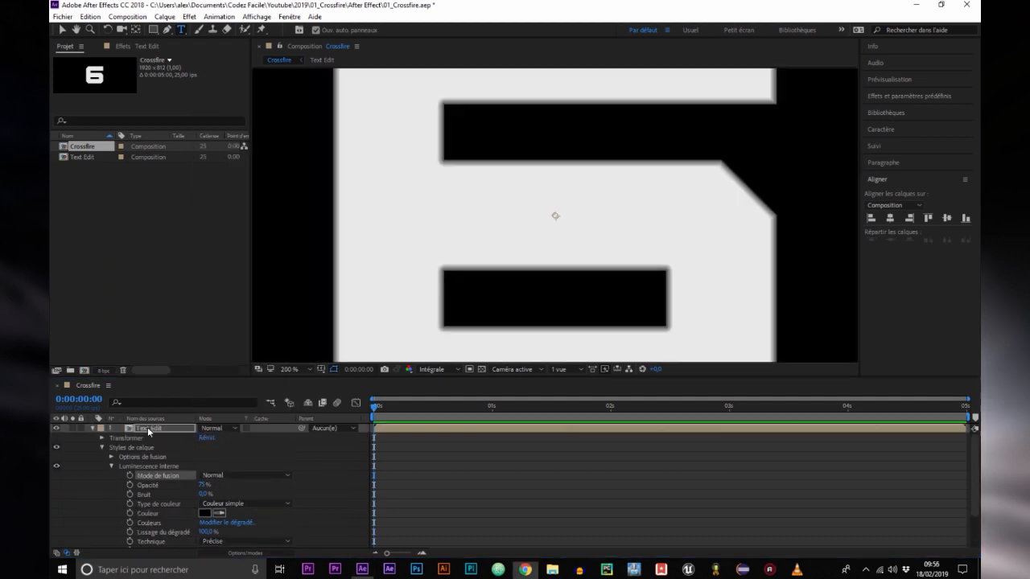
Precompose the Text Edit layer as Bevel Profile, transferring all attributes into the new composition.
right_click(150, 429)
left_click(190, 458)
type("Bevel Pr")
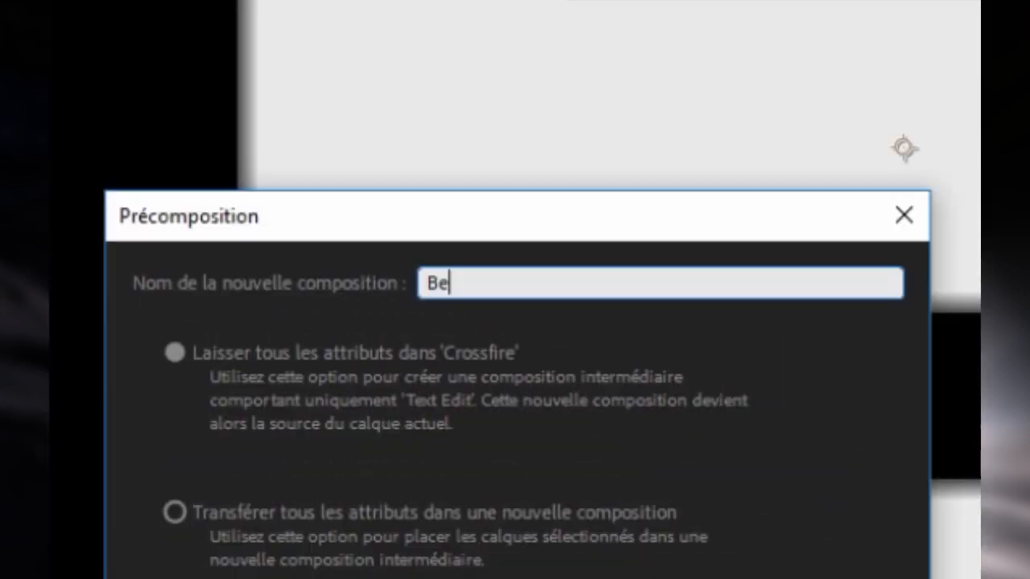
type("ofile")
left_click(175, 513)
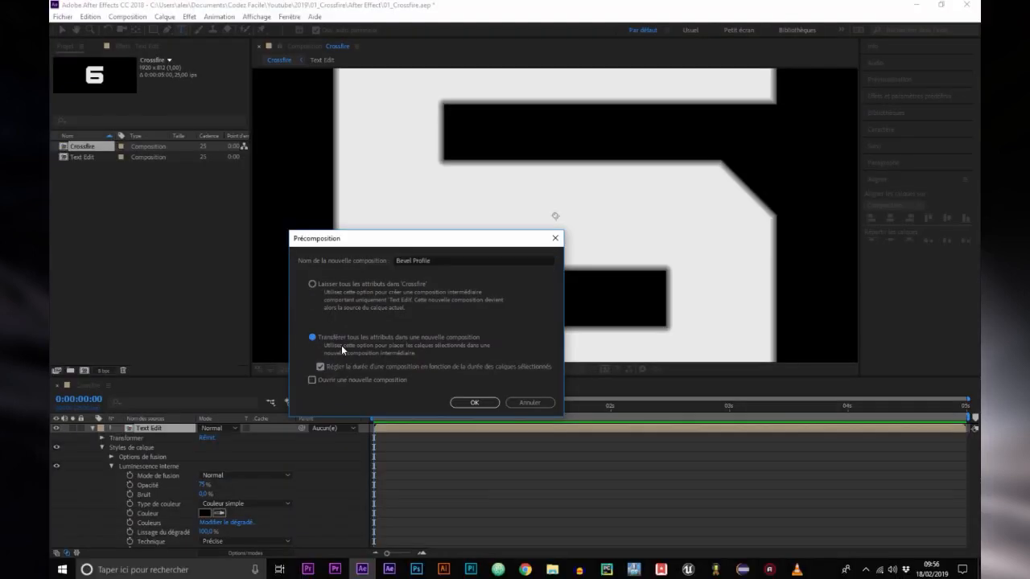
left_click(475, 402)
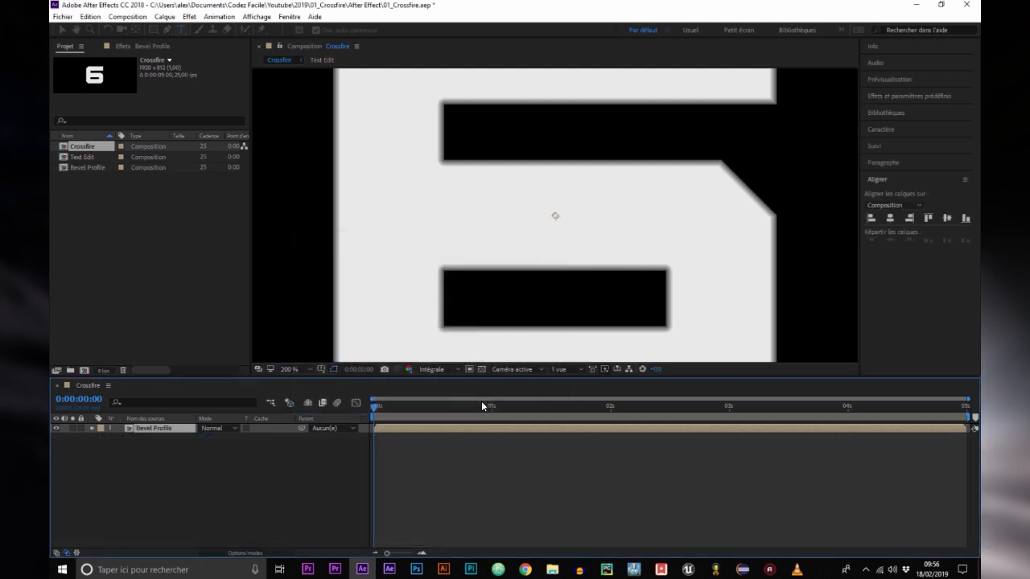
Create a grey solid named Glass at composition size, with the colour's brightness set to 50 %.
right_click(329, 342)
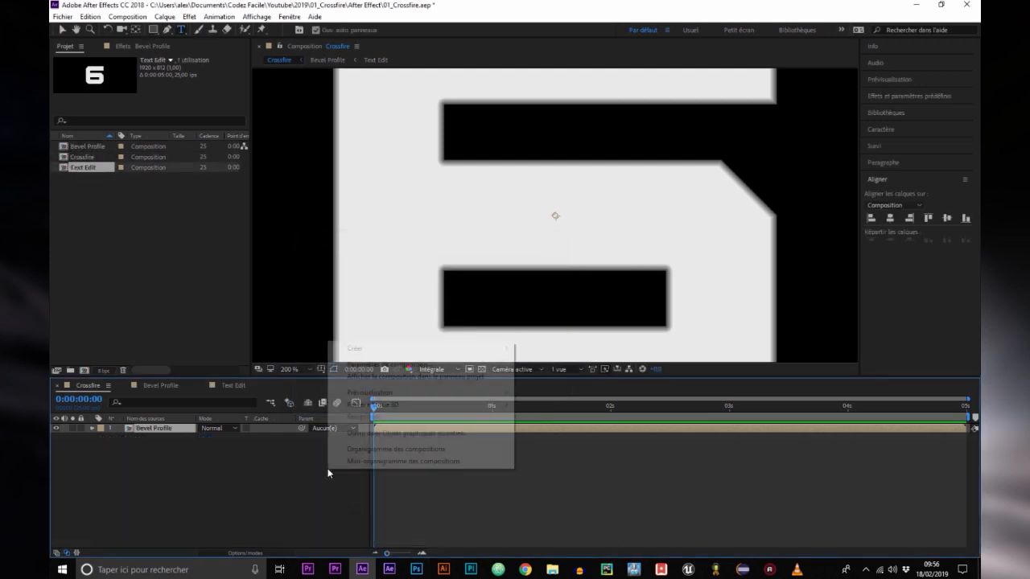
mouse_move(387, 353)
left_click(542, 377)
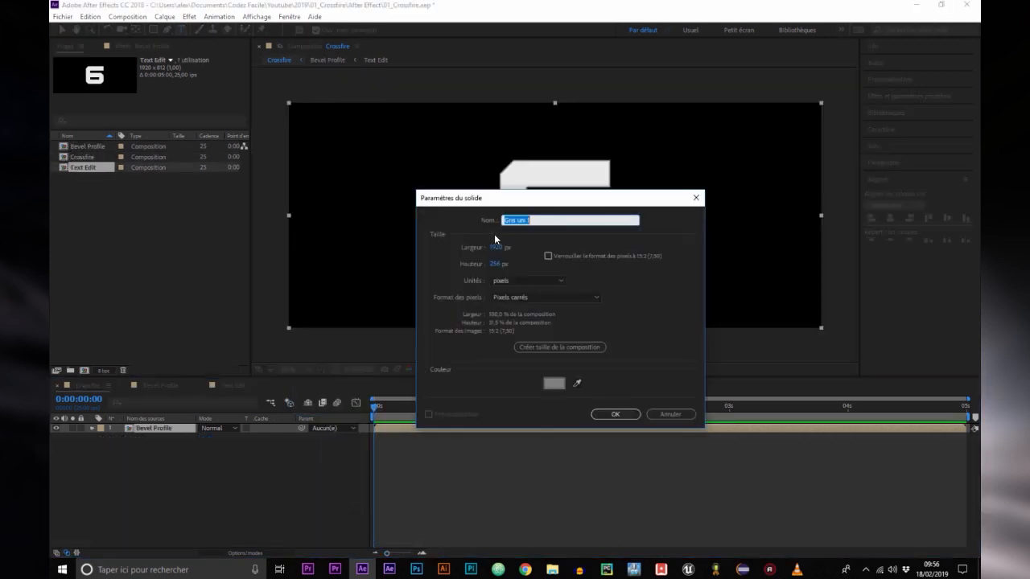
type("Glass")
left_click(554, 383)
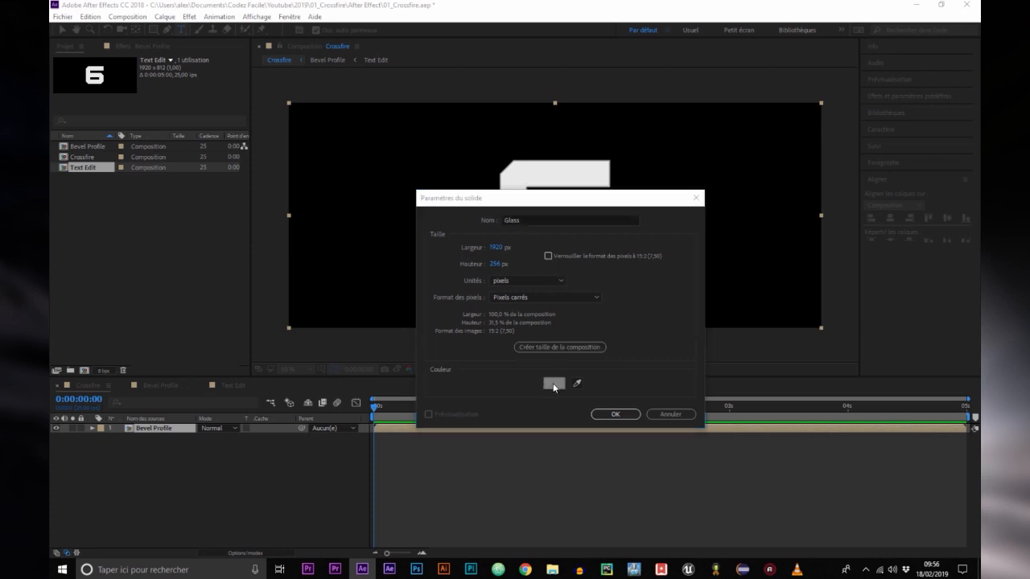
left_click(309, 256)
type("50")
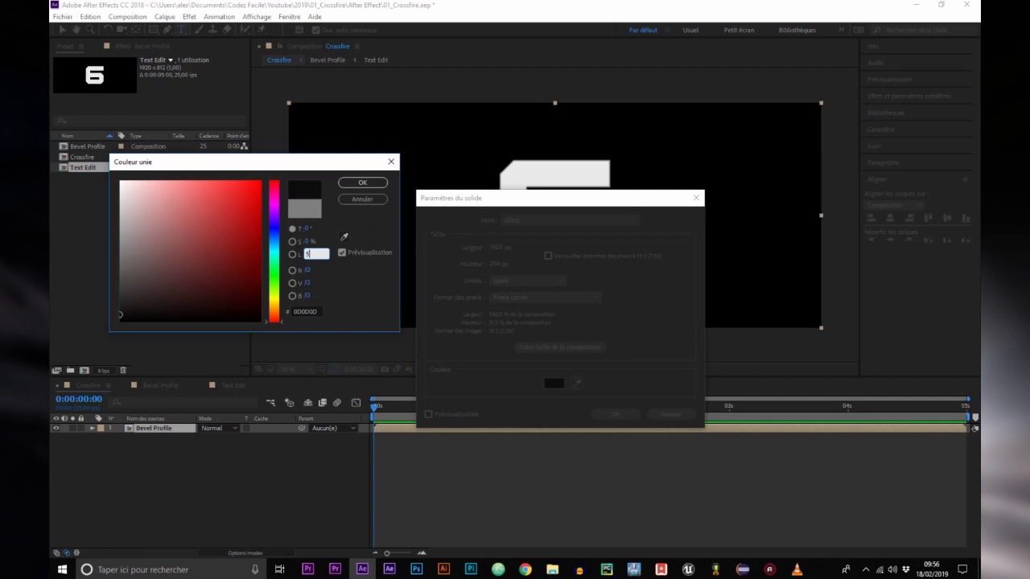
key("Return")
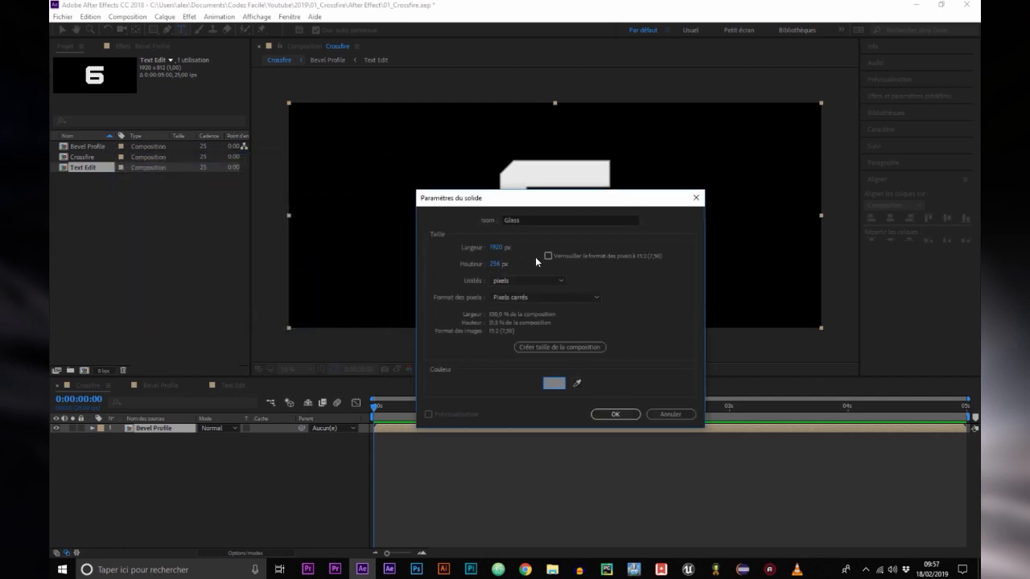
left_click(535, 350)
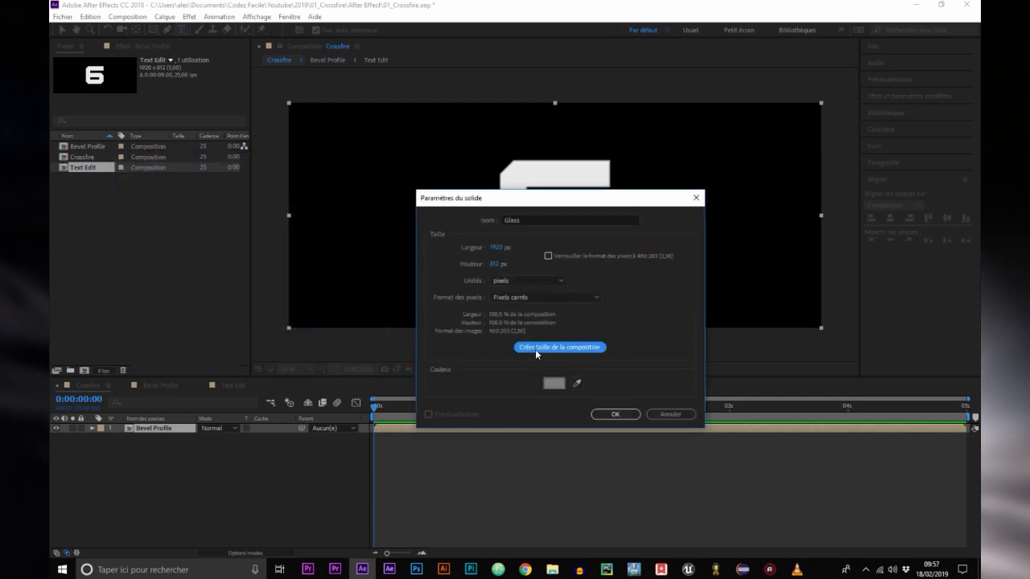
left_click(616, 414)
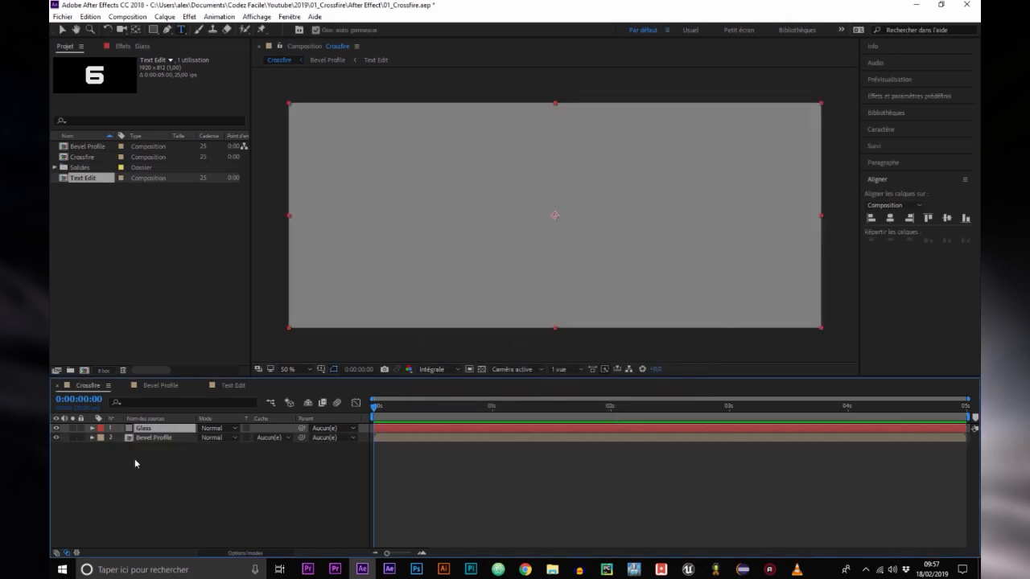
Apply the CC Glass effect to the Glass layer and choose Bevel Profile as its bump map.
key("ctrl+space")
type("glass")
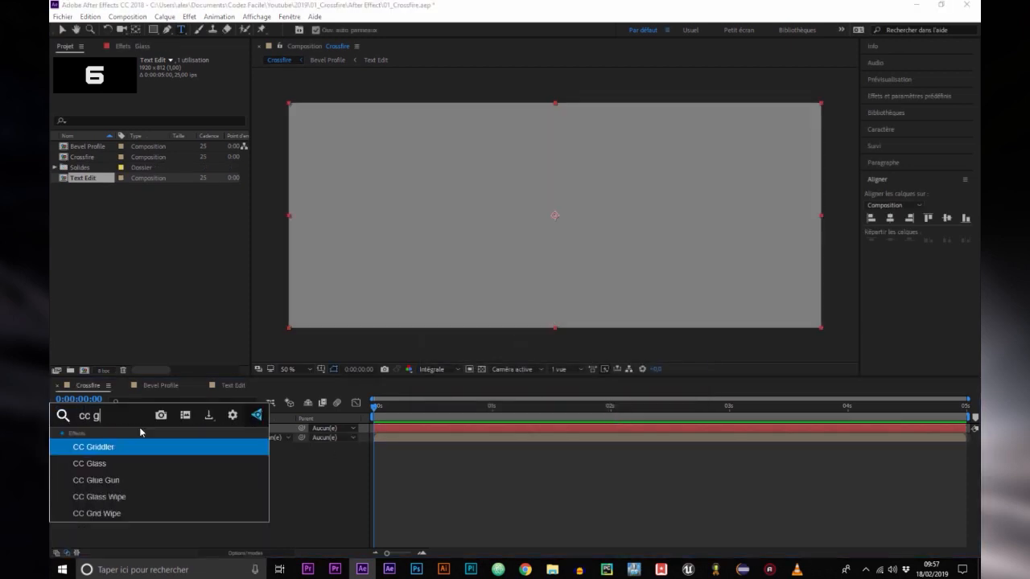
key("Return")
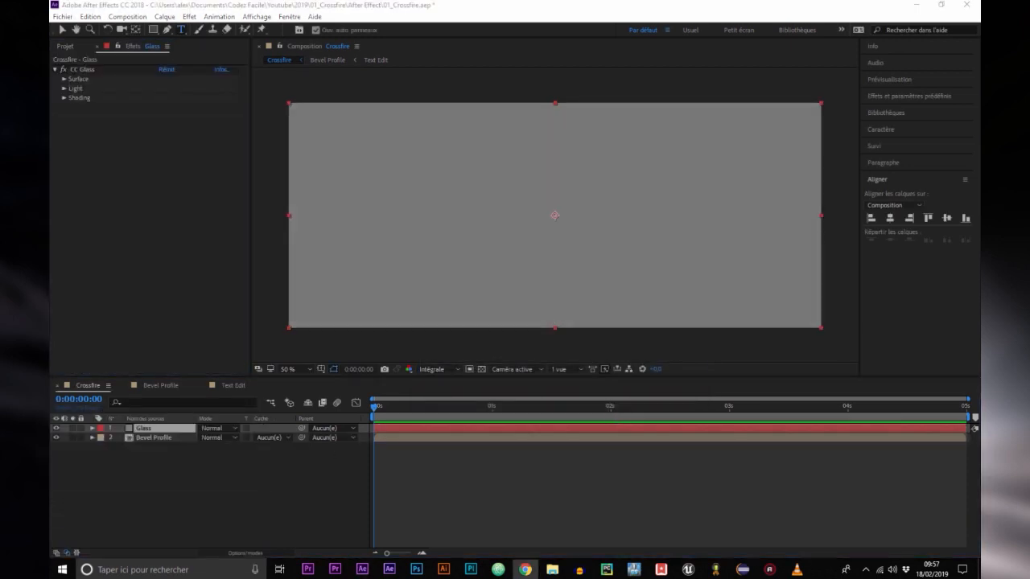
left_click(65, 80)
left_click(185, 89)
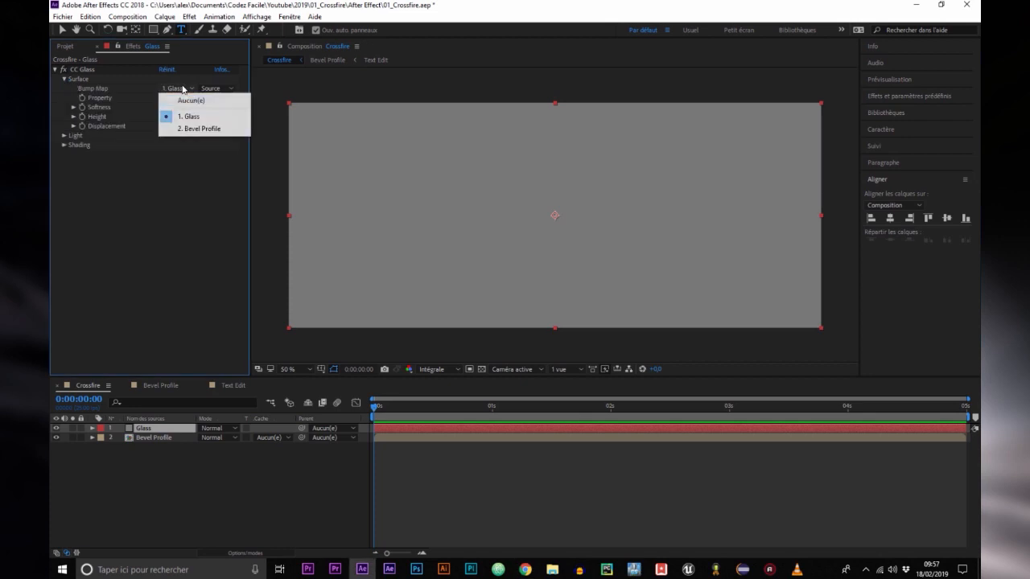
left_click(196, 129)
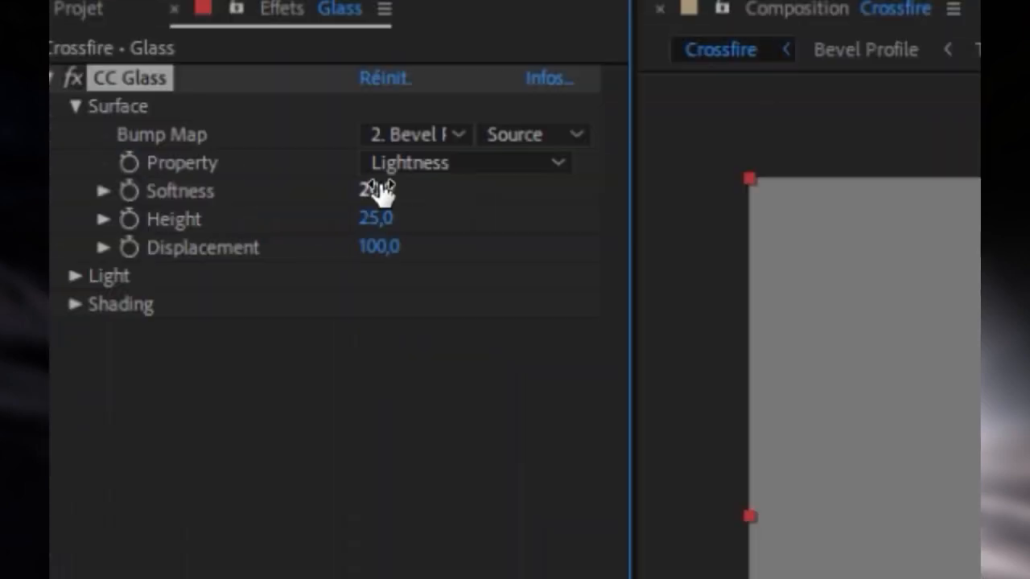
Set the CC Glass surface softness and displacement both to 0.
left_click(379, 190)
type("0")
left_click(379, 246)
type("0")
left_click(338, 446)
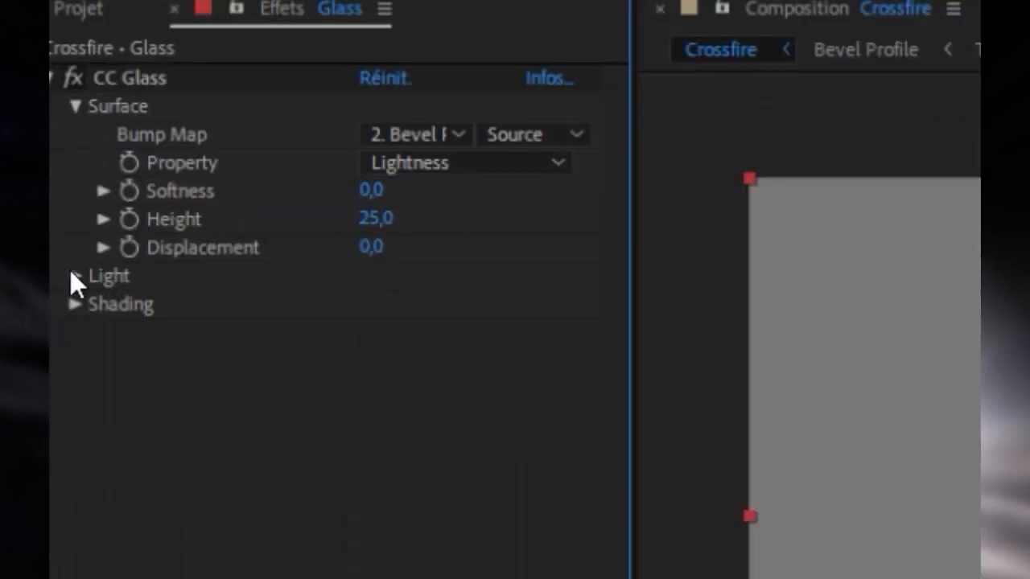
Make the CC Glass effect use AE Lights as its light source.
left_click(75, 276)
left_click(404, 191)
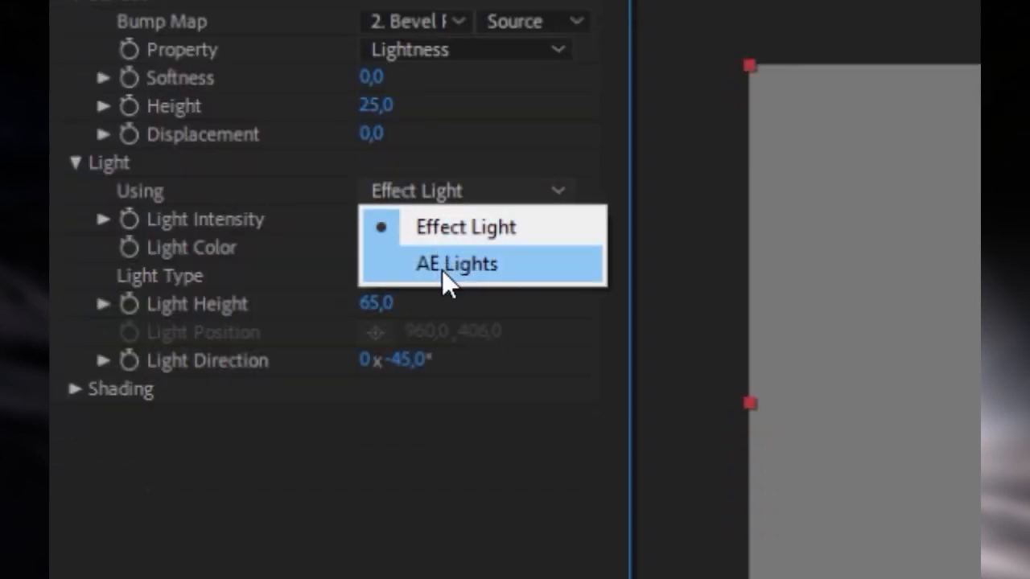
left_click(441, 266)
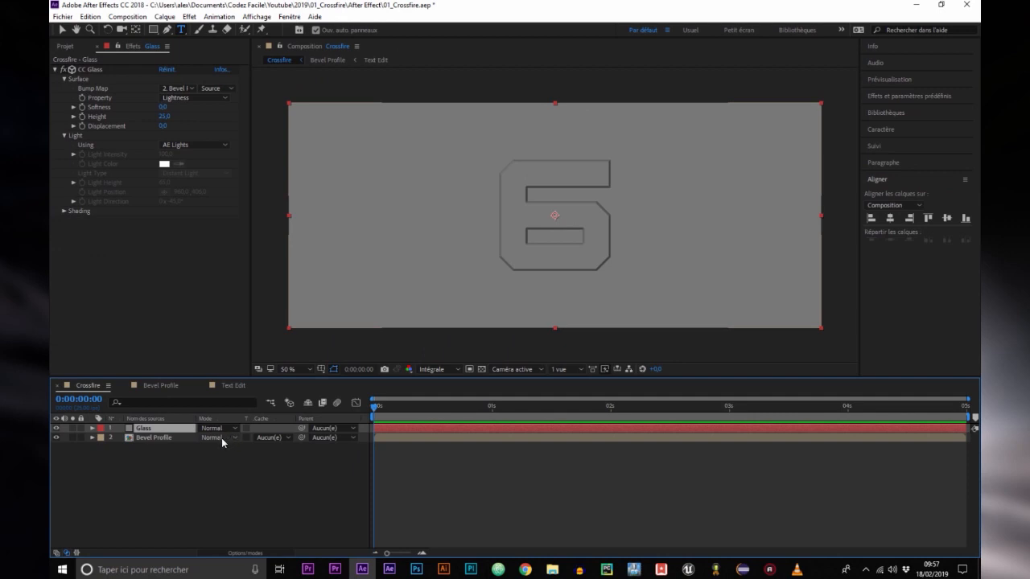
Place the Glass layer below Bevel Profile and give it an Alpha track matte.
left_click_drag(172, 430, 194, 450)
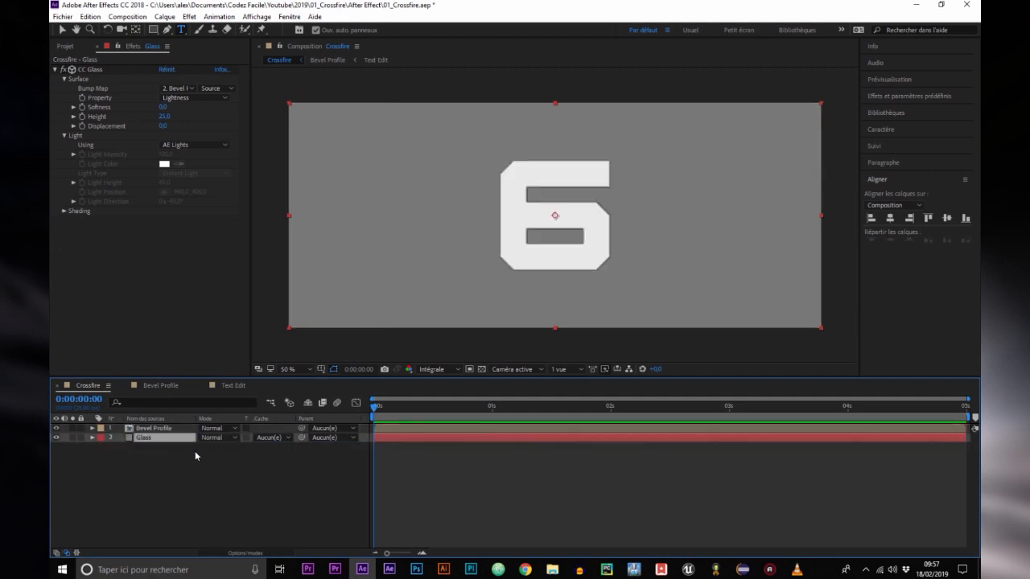
left_click(284, 437)
left_click(289, 464)
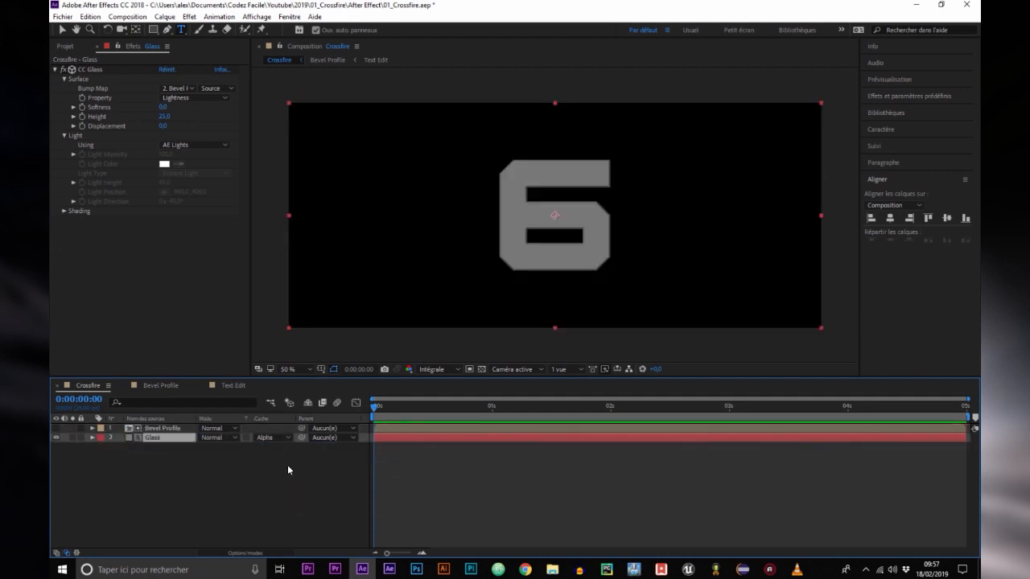
Add a point light to the Crossfire composition and move it up and left, away from the 6.
right_click(287, 464)
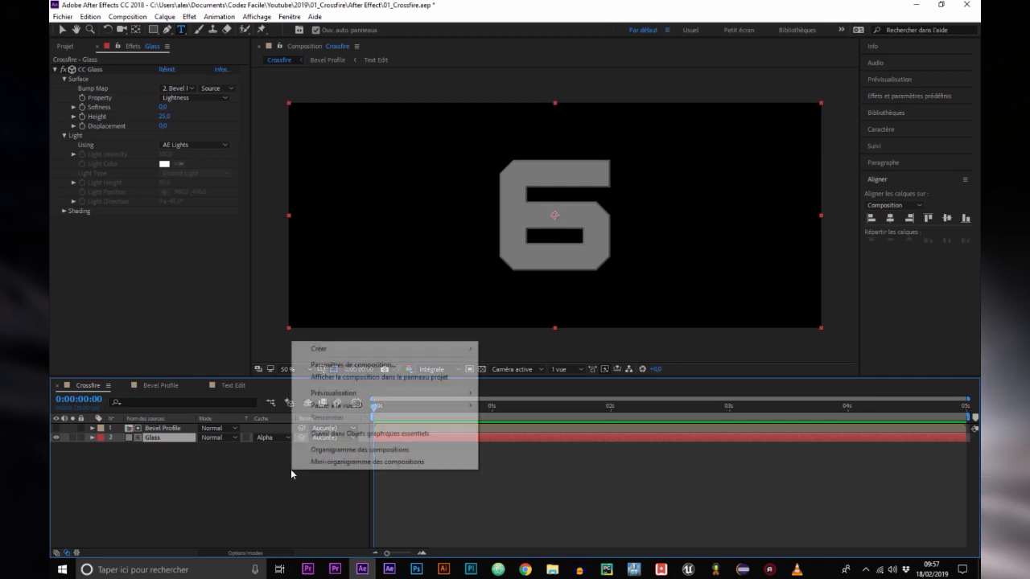
mouse_move(378, 348)
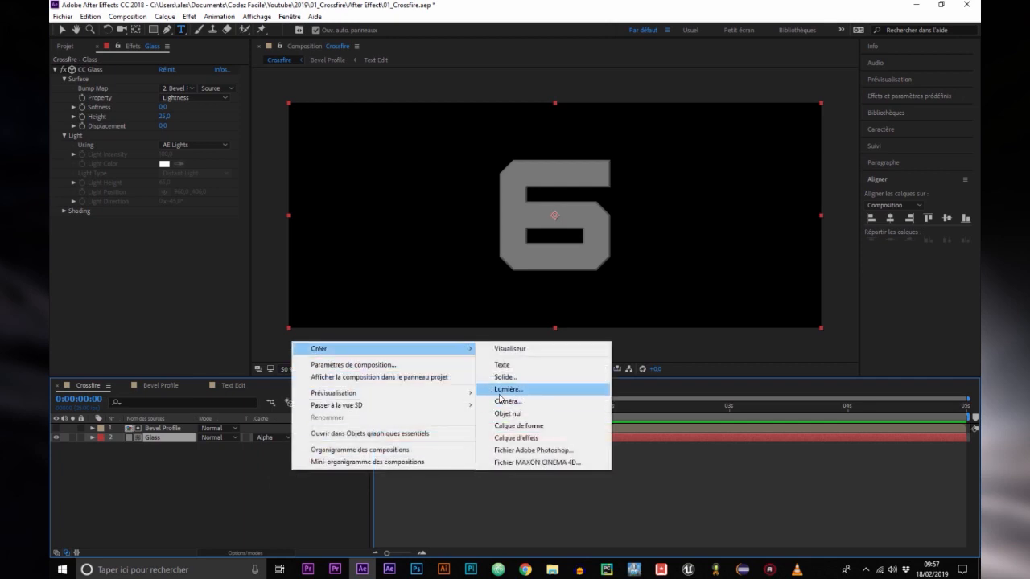
left_click(506, 389)
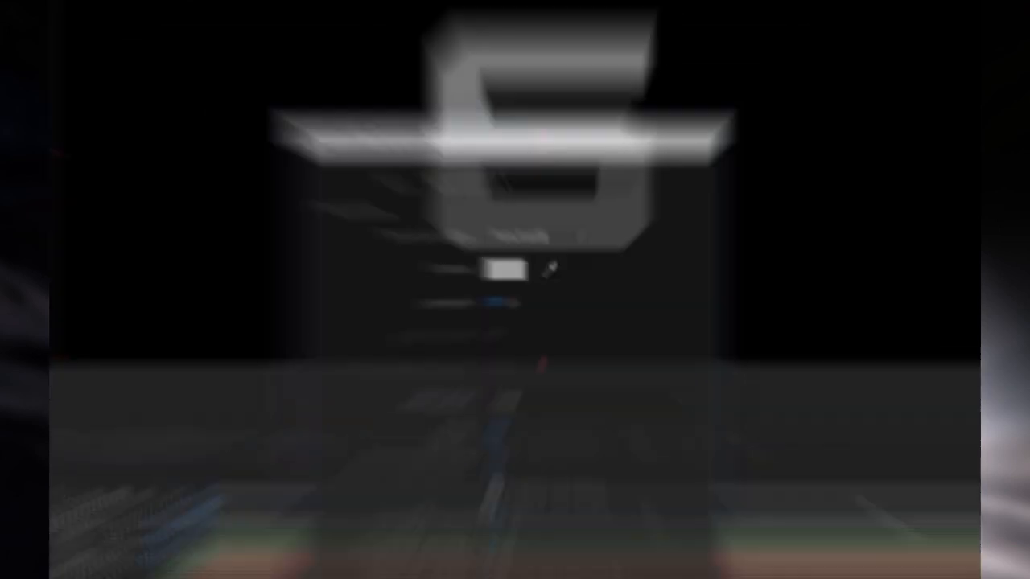
key("Return")
left_click_drag(170, 439, 169, 424)
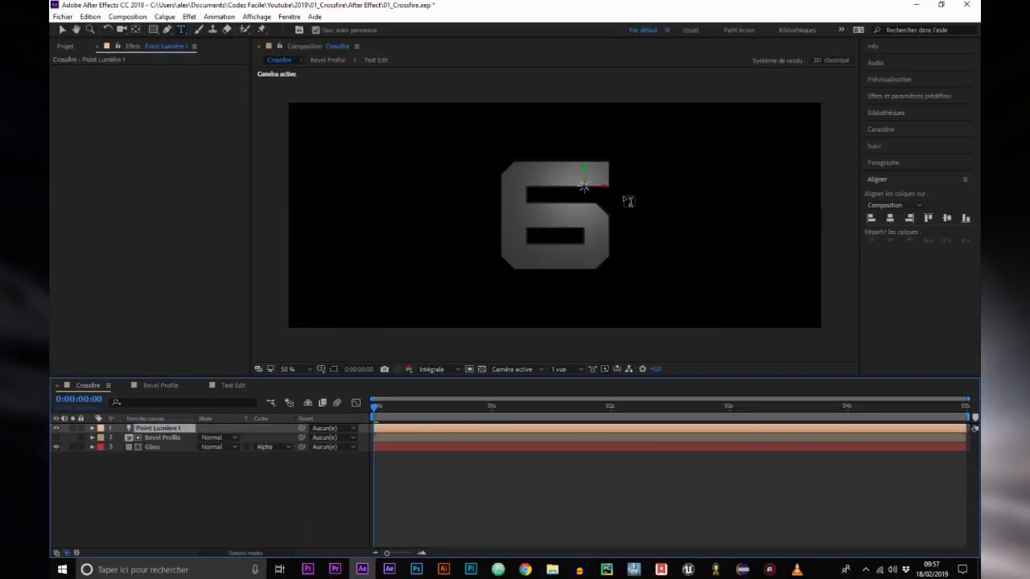
key("v")
left_click_drag(585, 191, 356, 68)
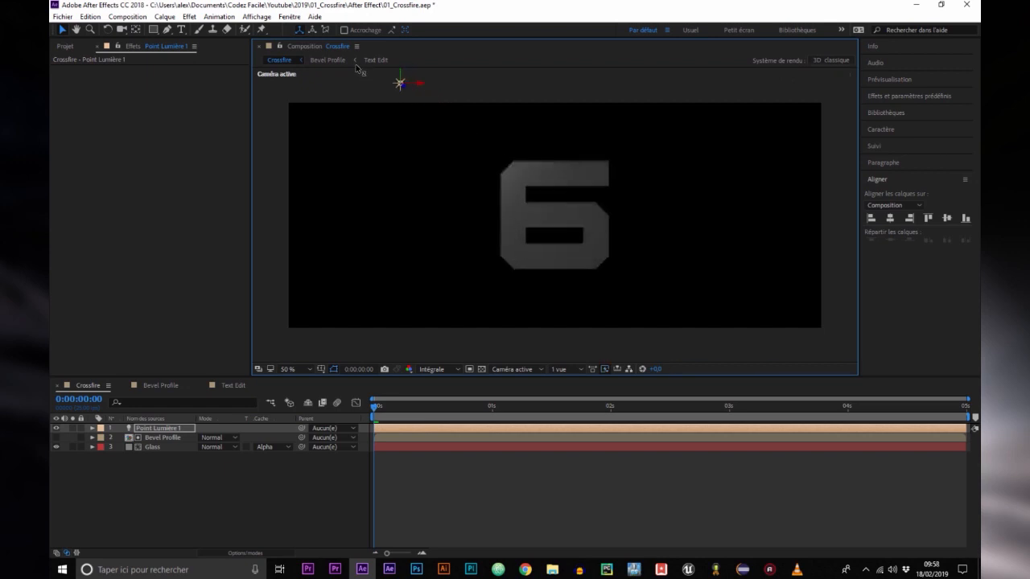
key("alt+Tab")
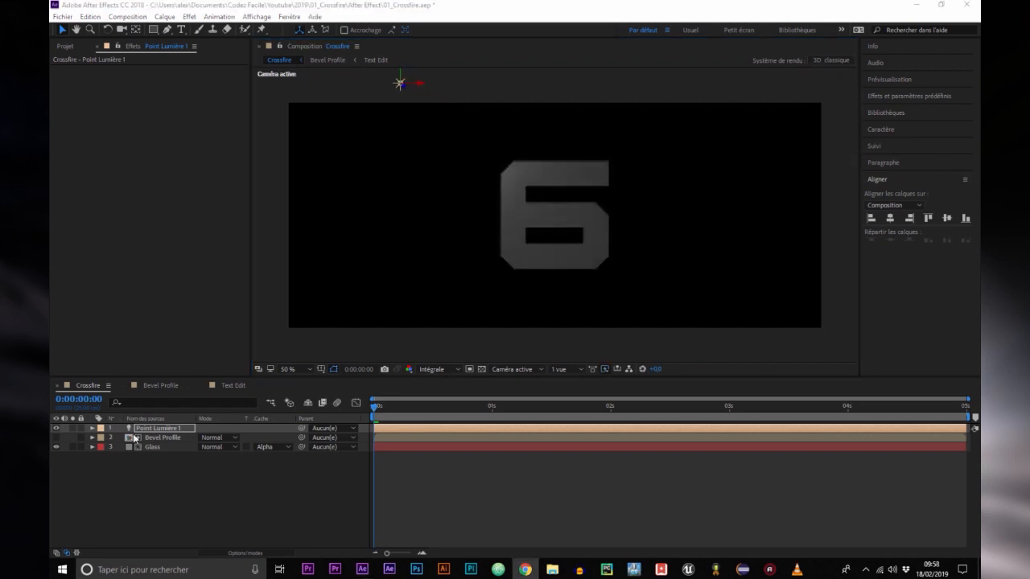
Set the intensity of the point light to 360%.
left_click(170, 429)
key("t")
left_click_drag(204, 448, 344, 442)
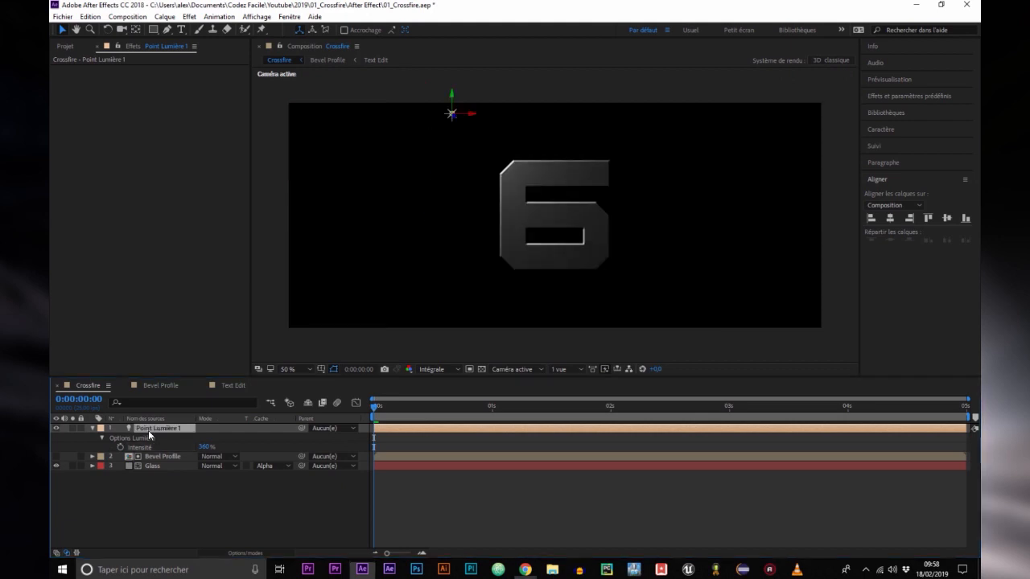
Duplicate the point light to just beyond the 6's lower-right corner, giving the copy an intensity of 236%.
key("ctrl+d")
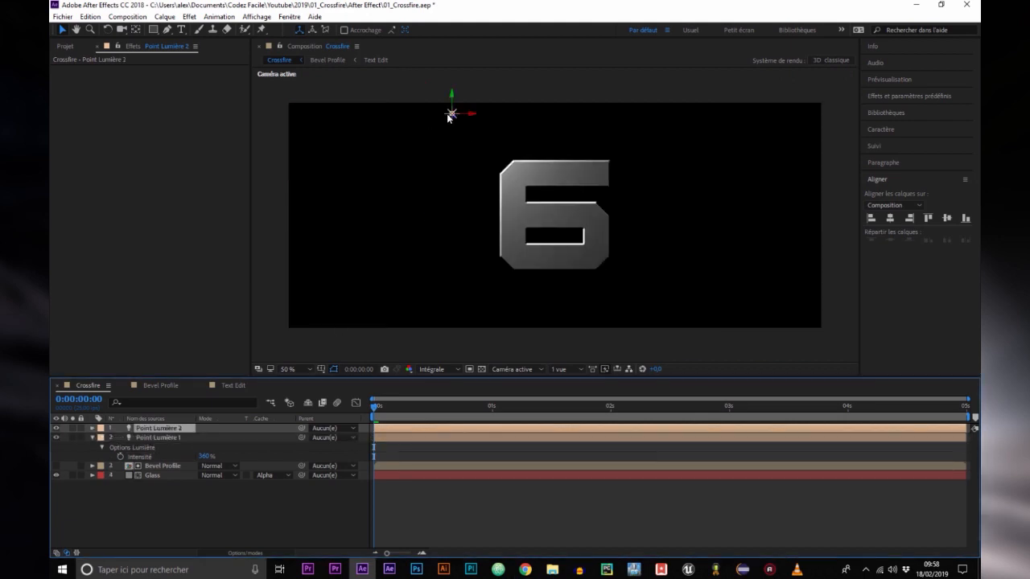
left_click_drag(448, 118, 666, 323)
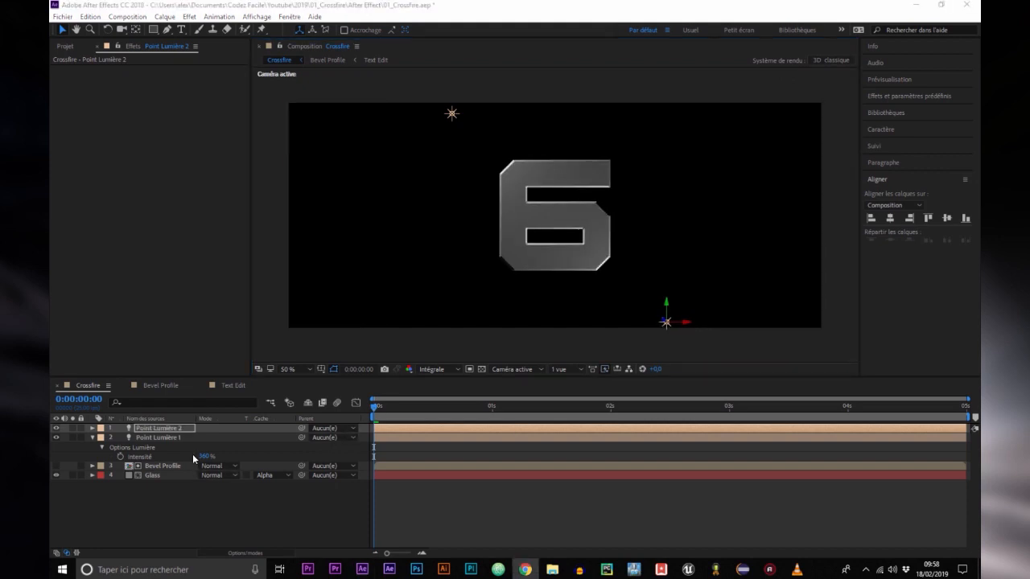
left_click(174, 424)
left_click(173, 418)
key("t")
left_click_drag(204, 447, 140, 453)
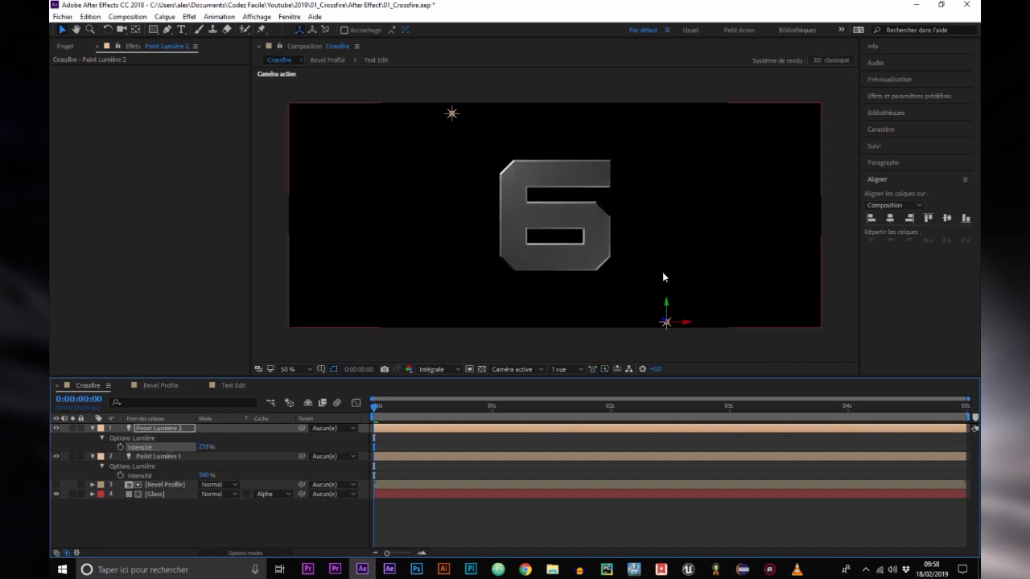
left_click_drag(666, 322, 612, 290)
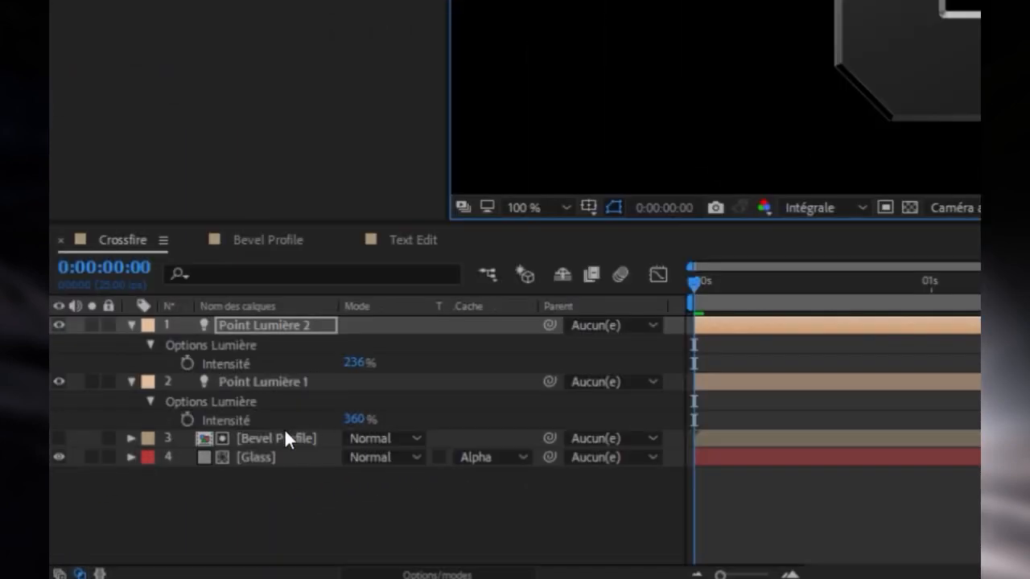
Show the Bevel Profile composition side by side with Crossfire and add a solid named Haxagon to it.
double_click(276, 439)
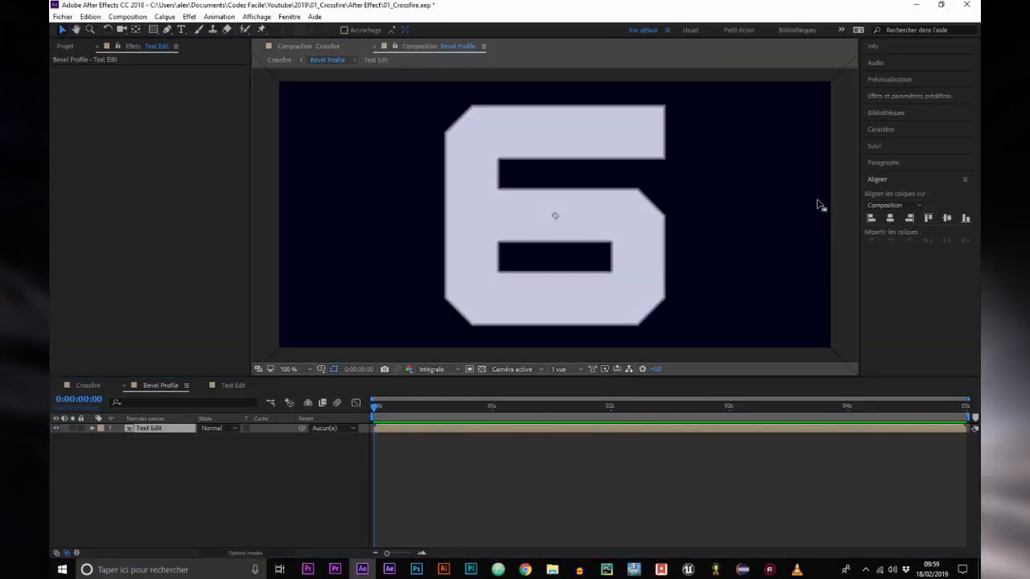
left_click_drag(819, 205, 837, 216)
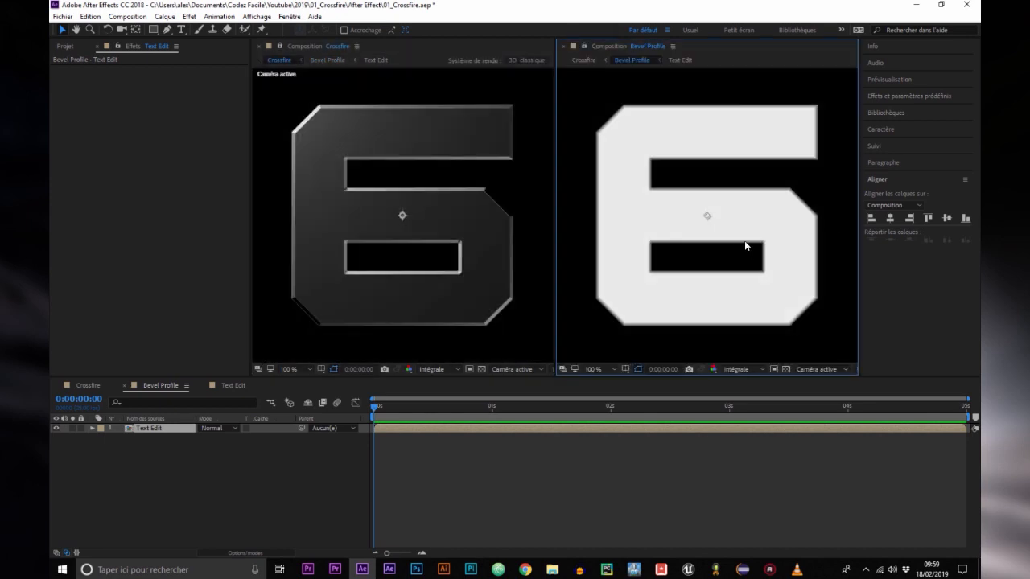
right_click(296, 455)
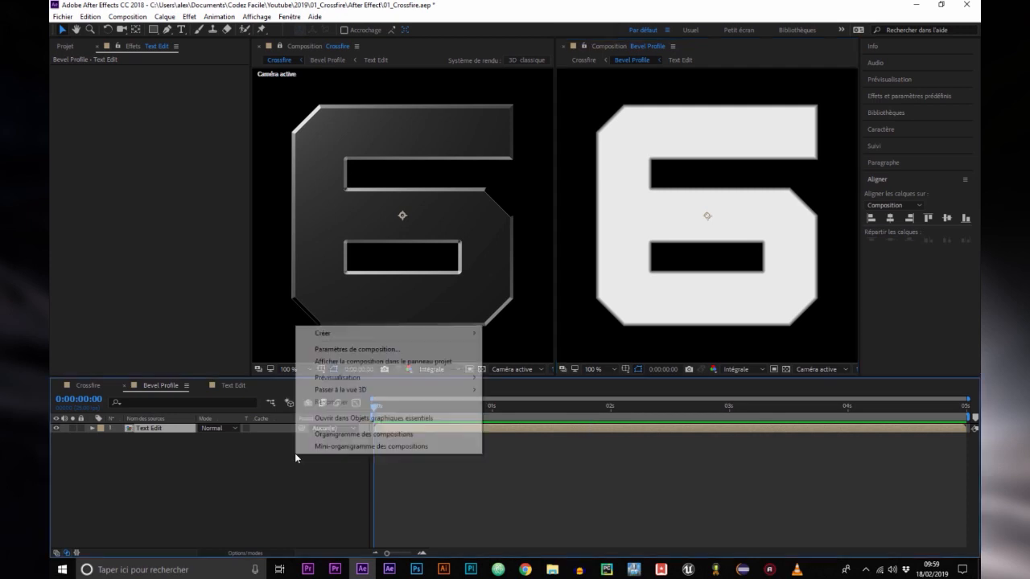
mouse_move(451, 333)
left_click(502, 363)
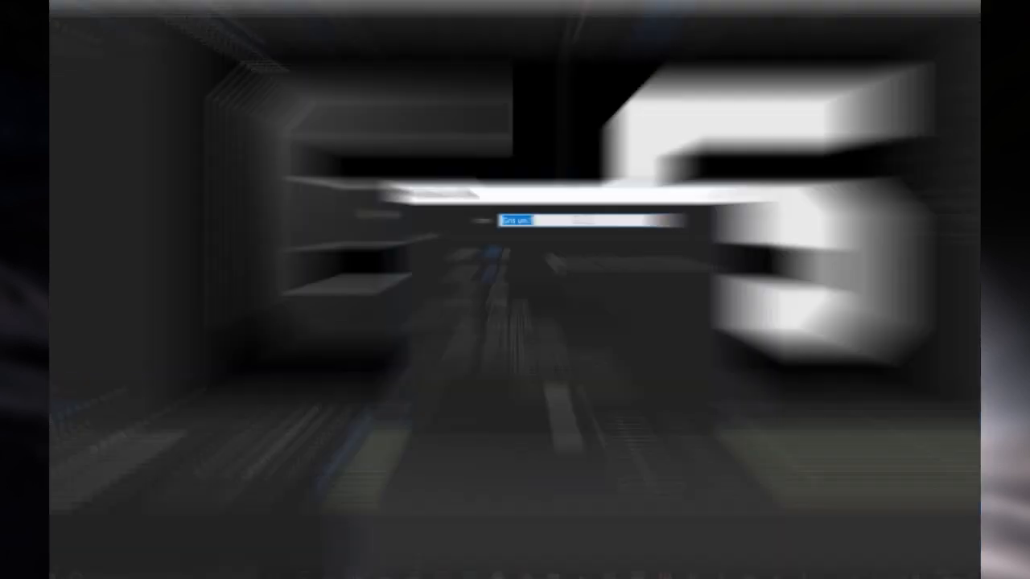
type("Haxag")
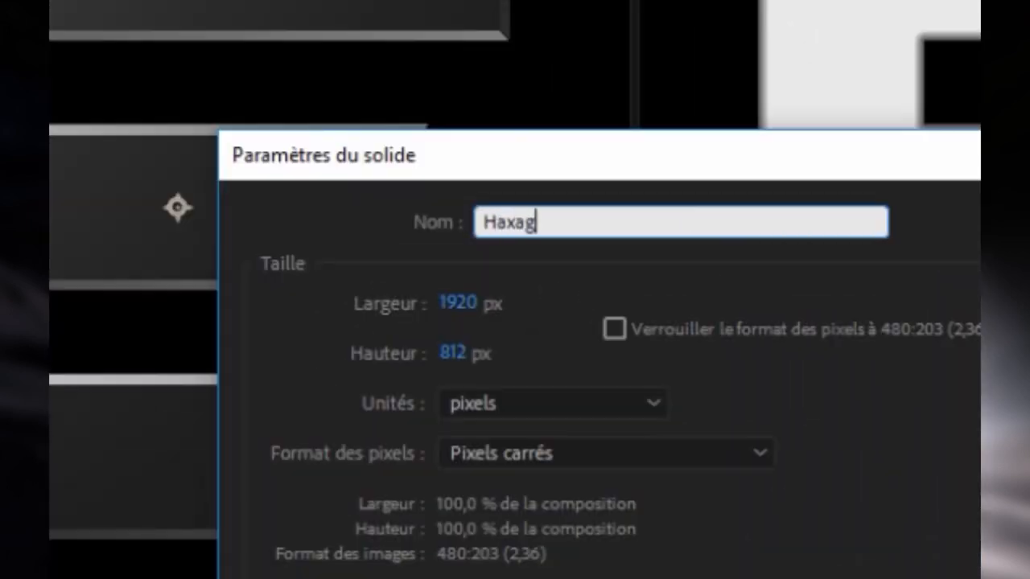
type("on")
key("Return")
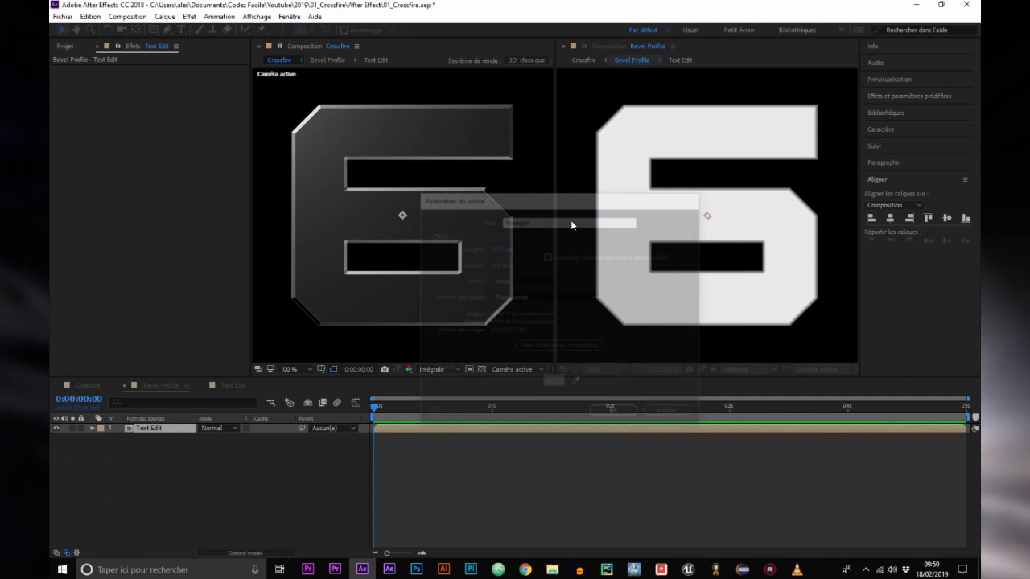
Apply the CC HexTile effect to the Haxagon solid.
key("ctrl+space")
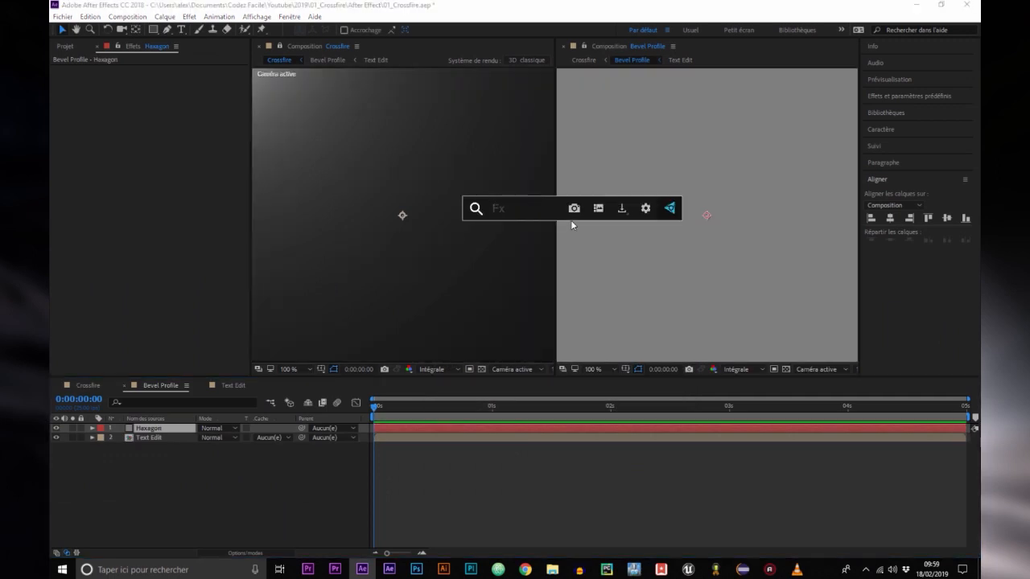
type("hext")
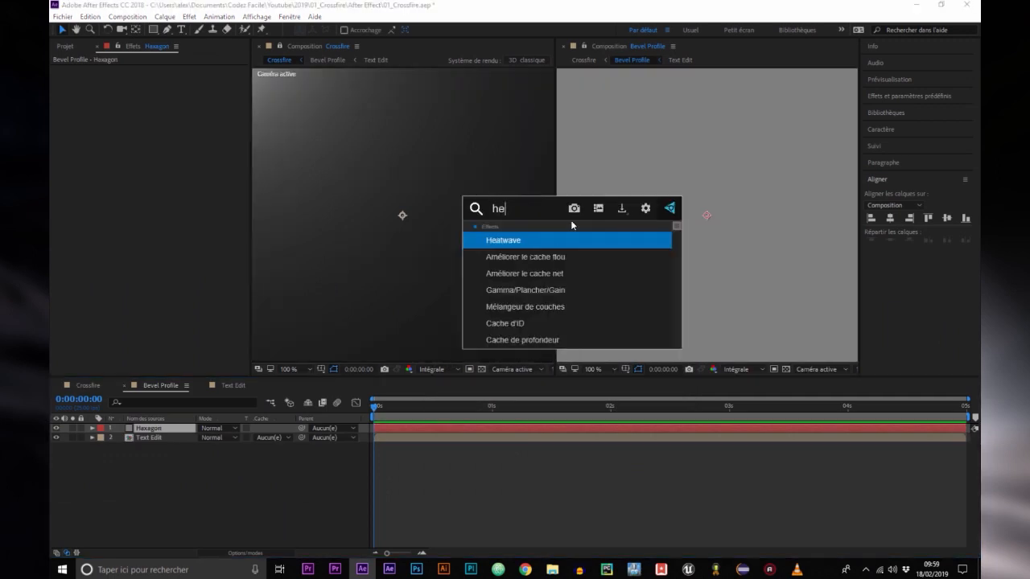
key("Return")
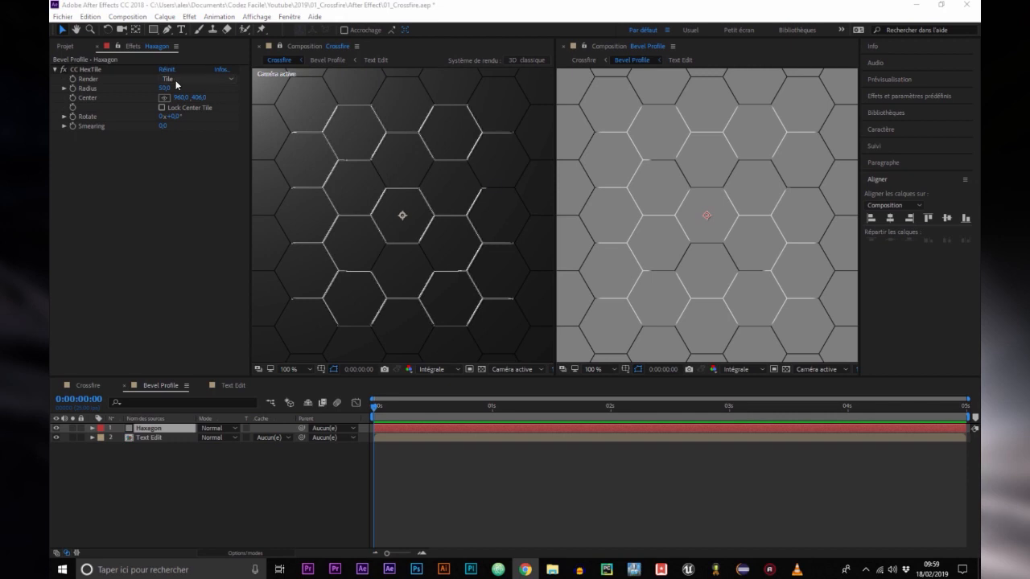
Apply the Négatif effect to the Haxagon layer and make it invert the Alpha channel.
key("ctrl+space")
type("né")
key("Return")
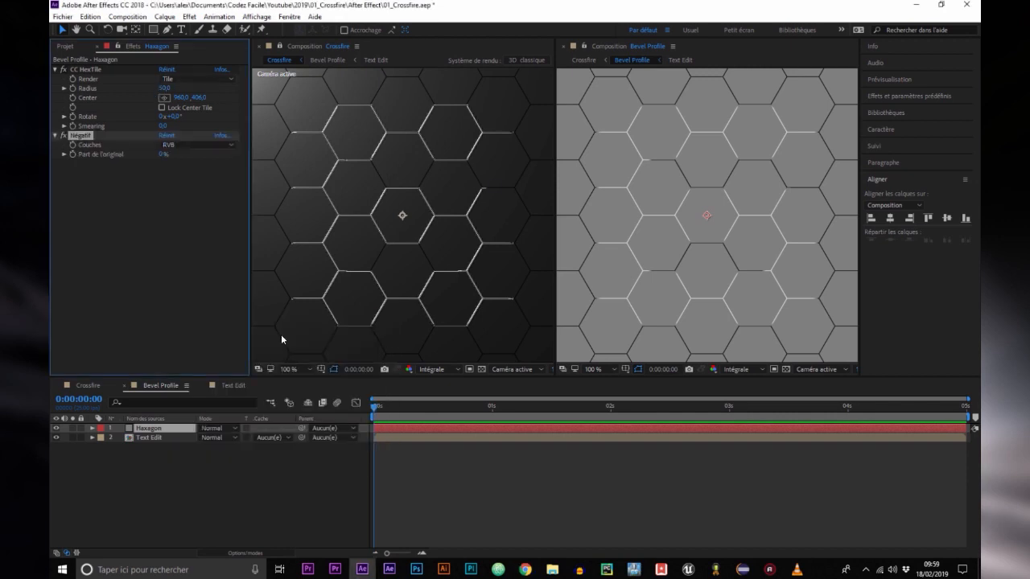
left_click(192, 147)
left_click(214, 315)
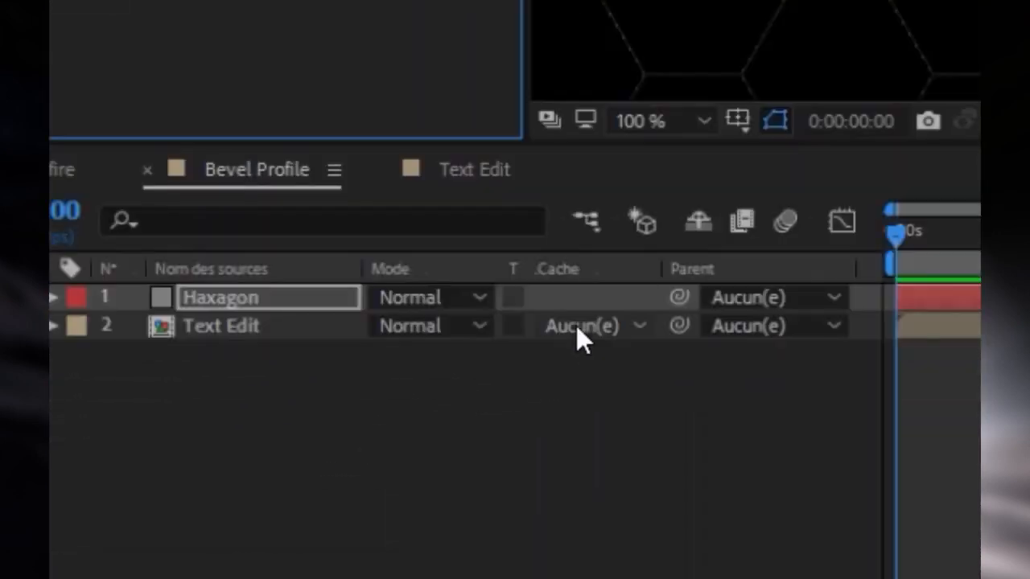
Preserve underlying transparency on the Haxagon layer and set its CC HexTile radius to 6.
left_click(246, 428)
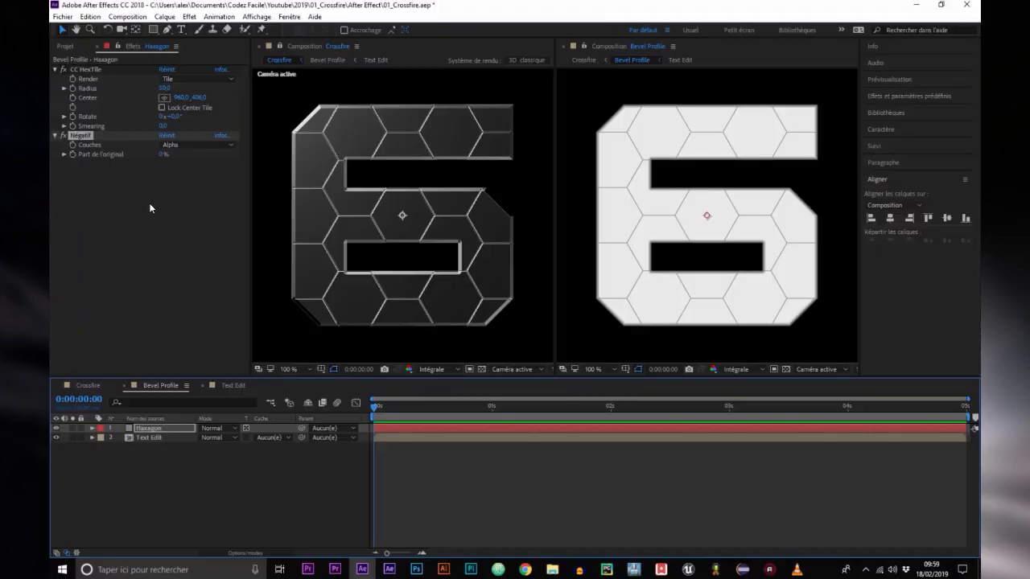
left_click(162, 90)
type("6")
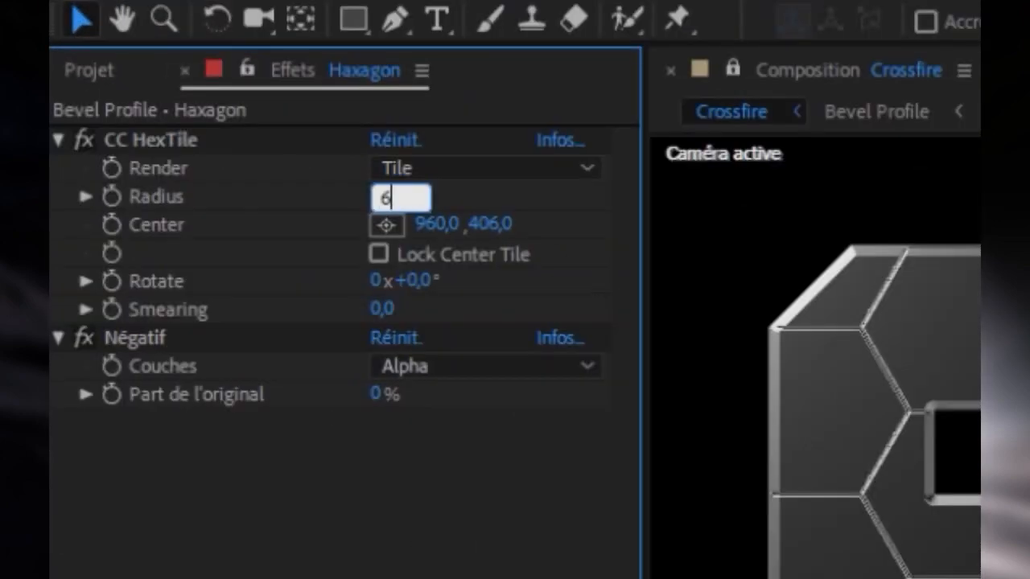
key("Return")
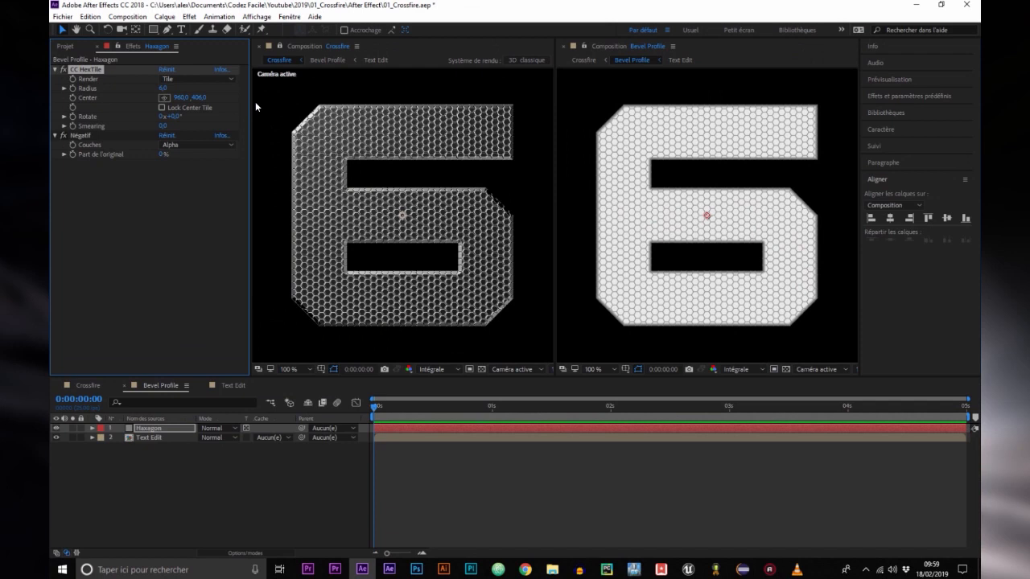
Set the opacity of the Haxagon layer to 5%.
left_click(170, 428)
key("t")
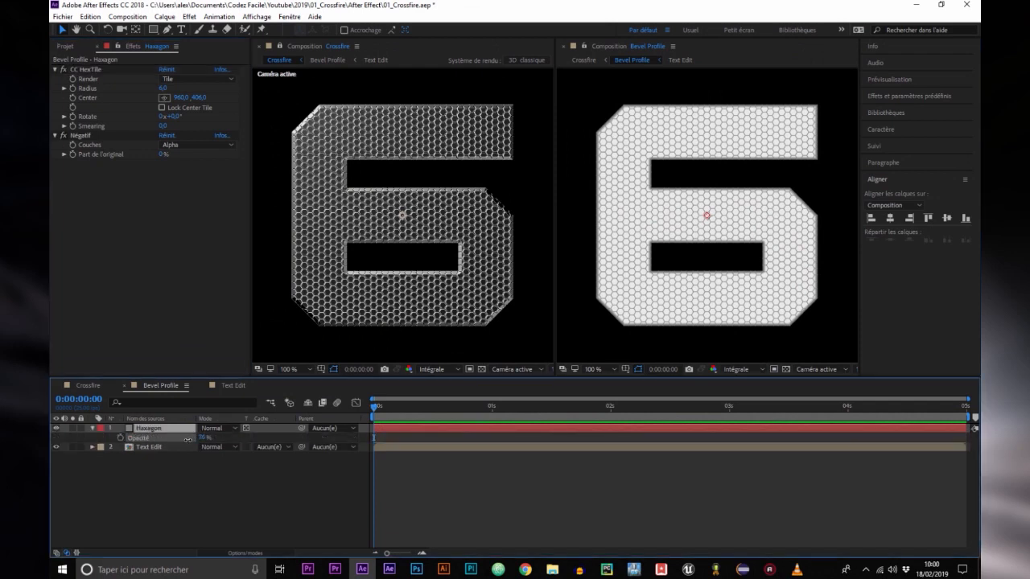
left_click(204, 437)
type("5")
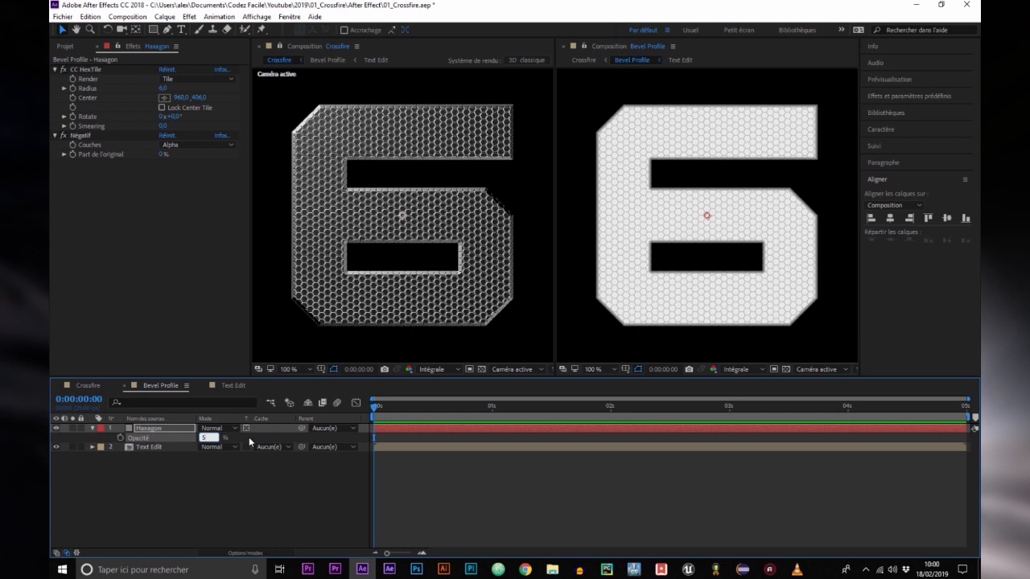
key("Return")
Edit the gradient of the Text Edit layer's inner glow (Luminescence interne), moving its white colour stop inward from the end.
left_click(92, 446)
left_click(101, 465)
left_click(112, 485)
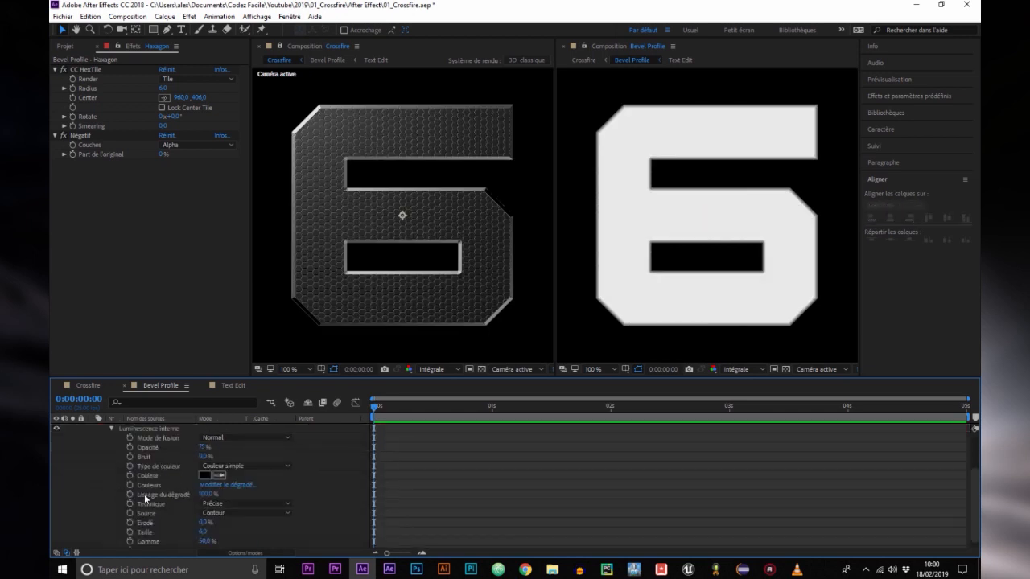
left_click(227, 485)
mouse_move(371, 208)
left_mouse_down()
mouse_move(552, 207)
mouse_move(361, 201)
left_mouse_up()
left_click_drag(553, 208, 527, 207)
Add a gradient colour stop at 98.6% with 67% brightness and set the inner glow's colour type to Dégradé.
left_click(588, 206)
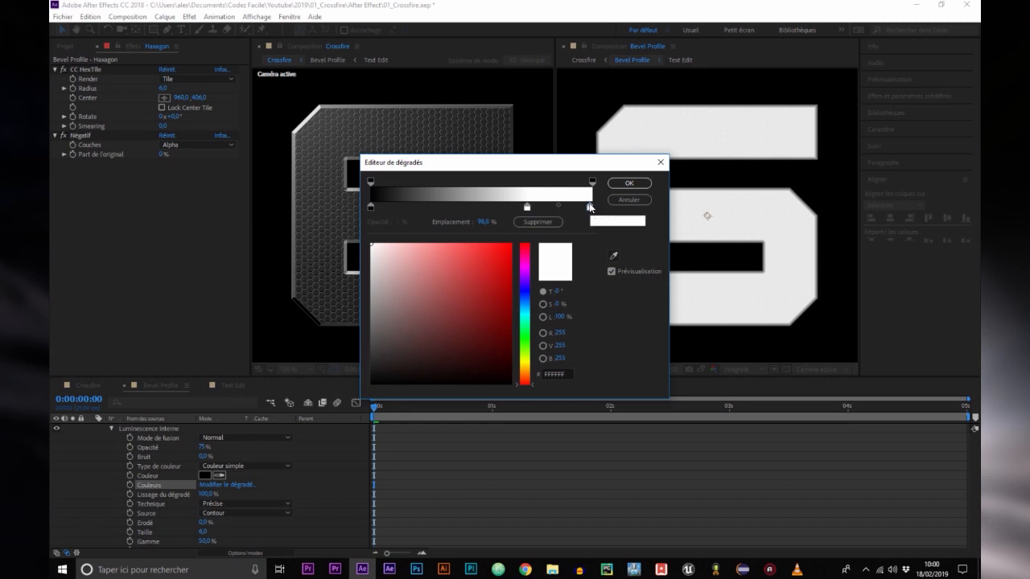
left_click(562, 316)
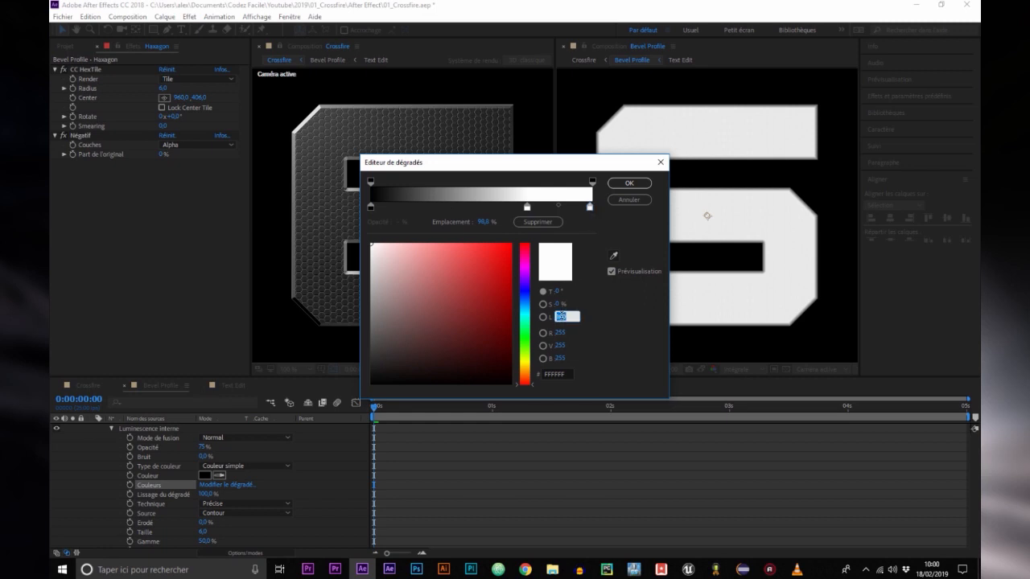
type("67")
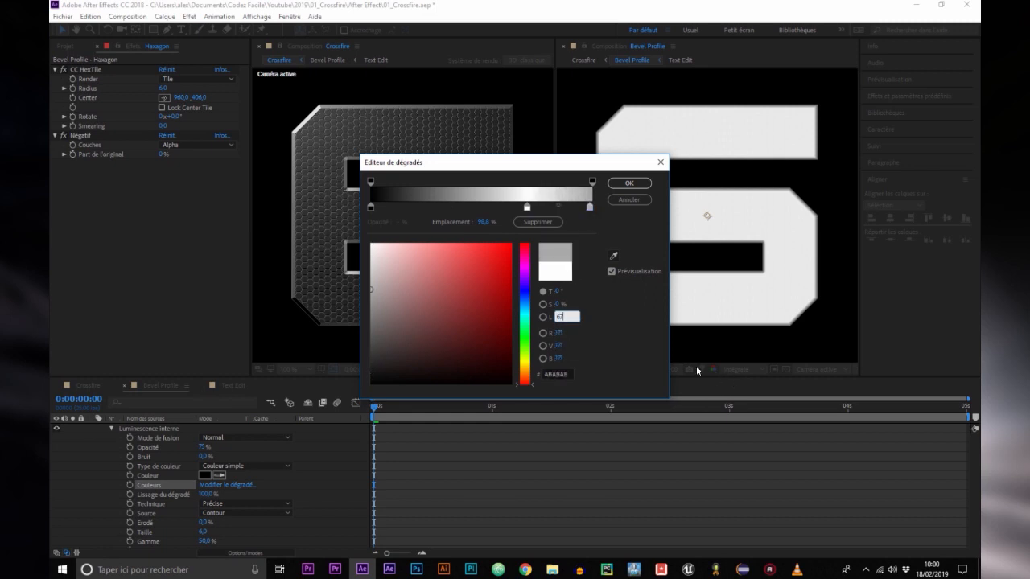
left_click(629, 183)
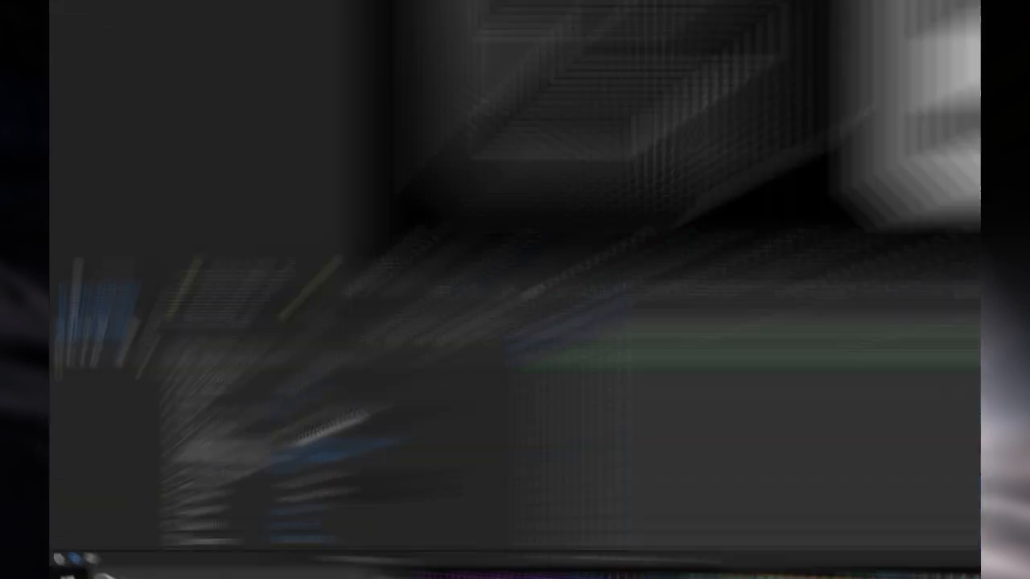
left_click(581, 310)
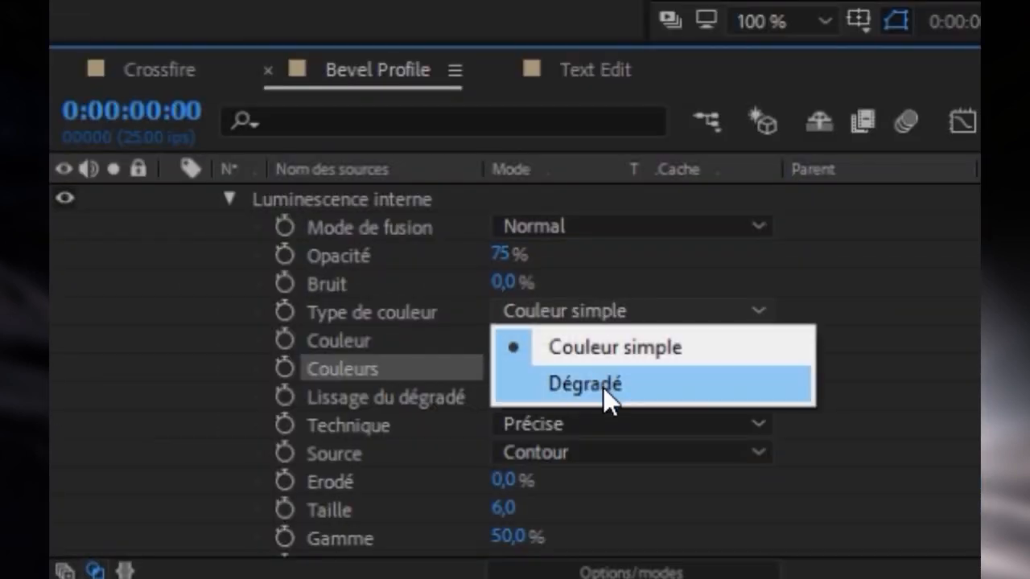
left_click(604, 395)
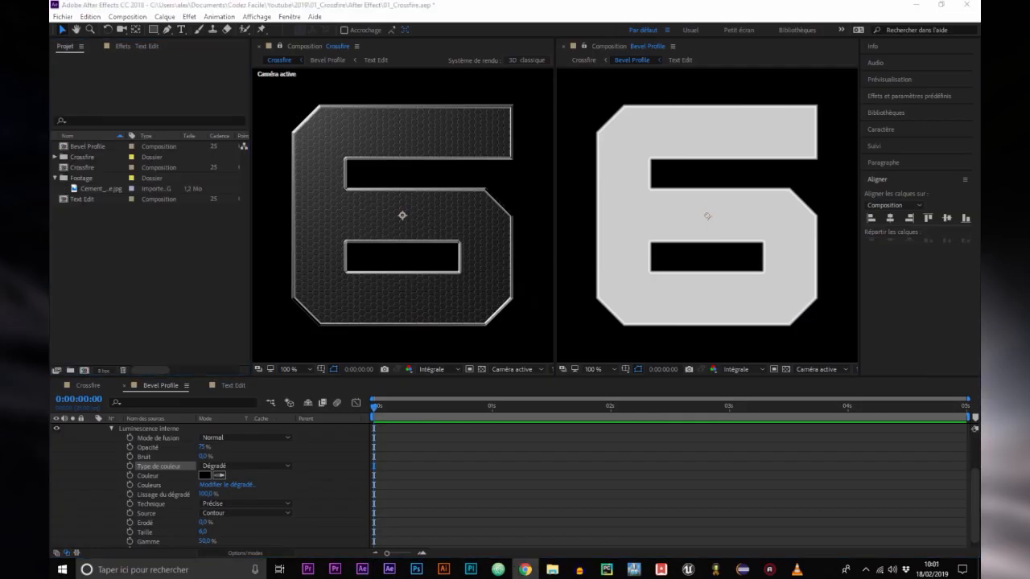
Place the Cement_Grunge.jpg footage in the Bevel Profile composition.
left_click_drag(97, 185, 735, 219)
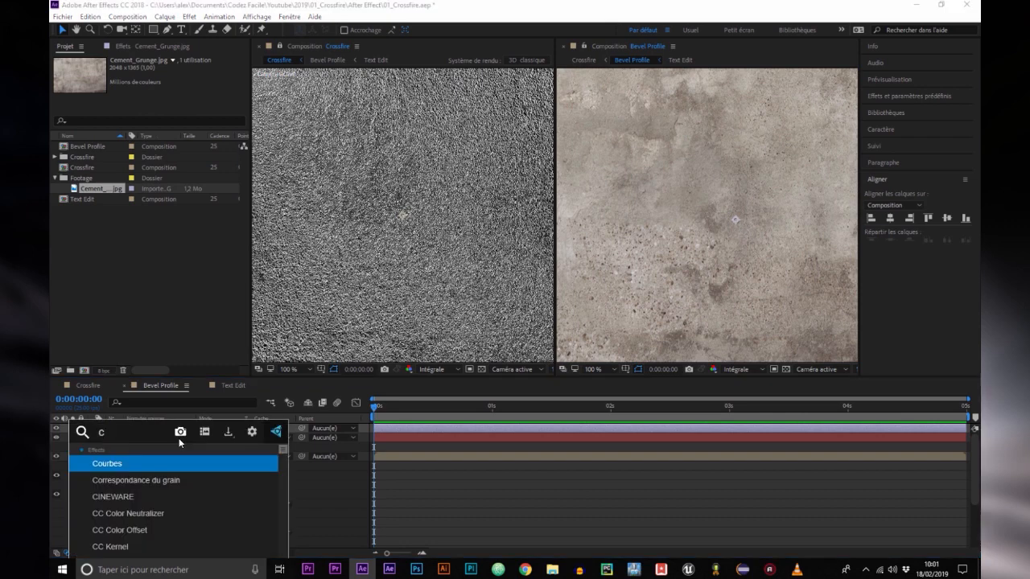
Apply the Courbes effect to the Cement_Grunge.jpg layer, preserve underlying transparency for it and set its blending mode to Produit.
key("Return")
left_click(129, 45)
left_click(474, 195)
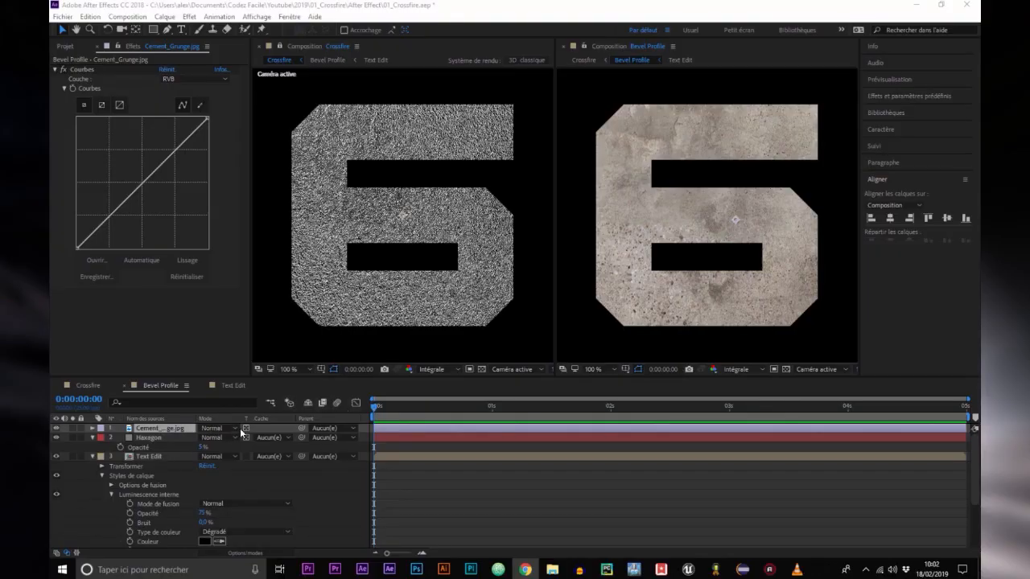
left_click(237, 429)
left_click(296, 125)
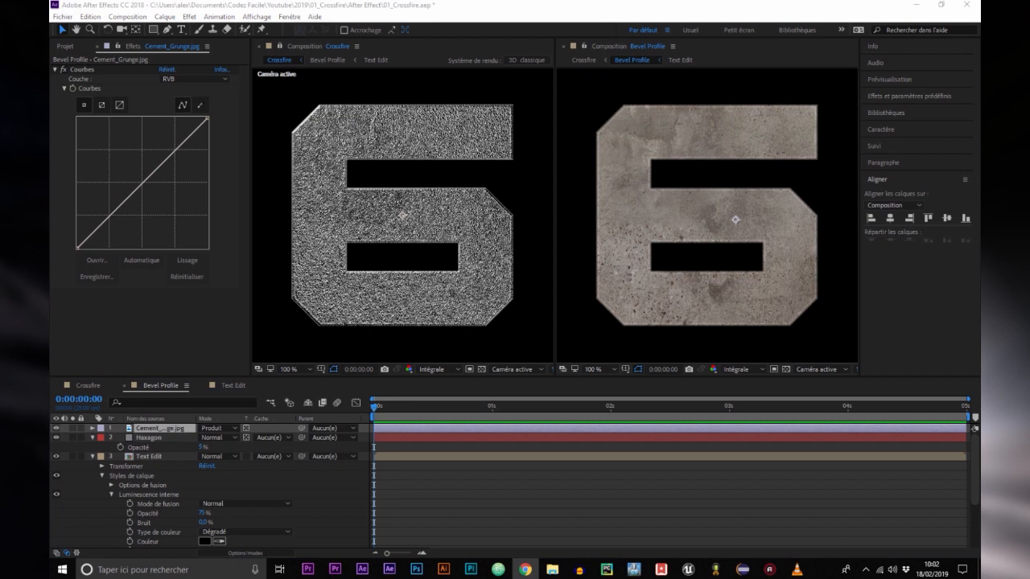
Flatten the cement layer's RVB curve to around mid-grey and add points that give it a slight wave.
left_click_drag(77, 248, 53, 190)
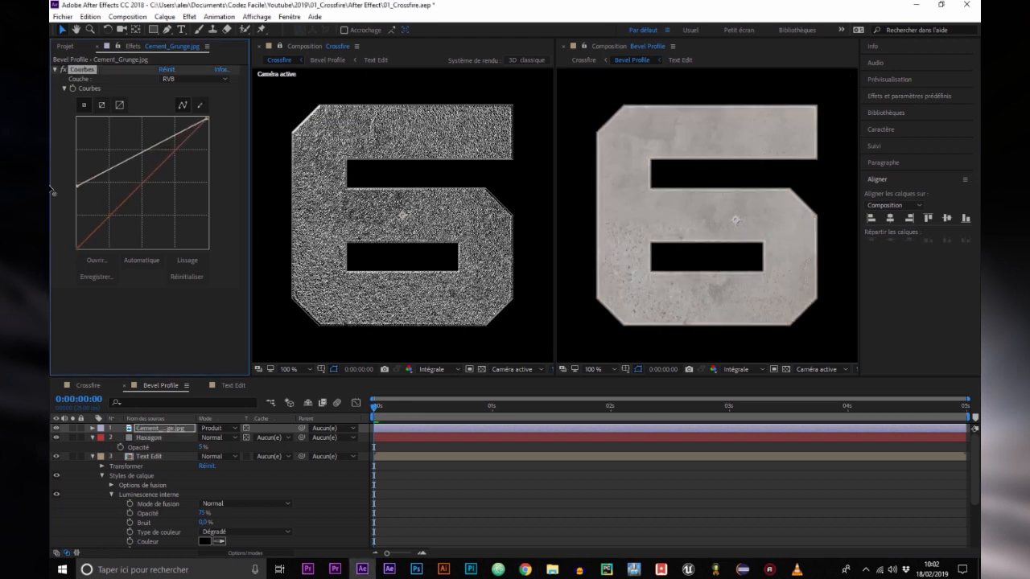
left_click_drag(211, 120, 224, 183)
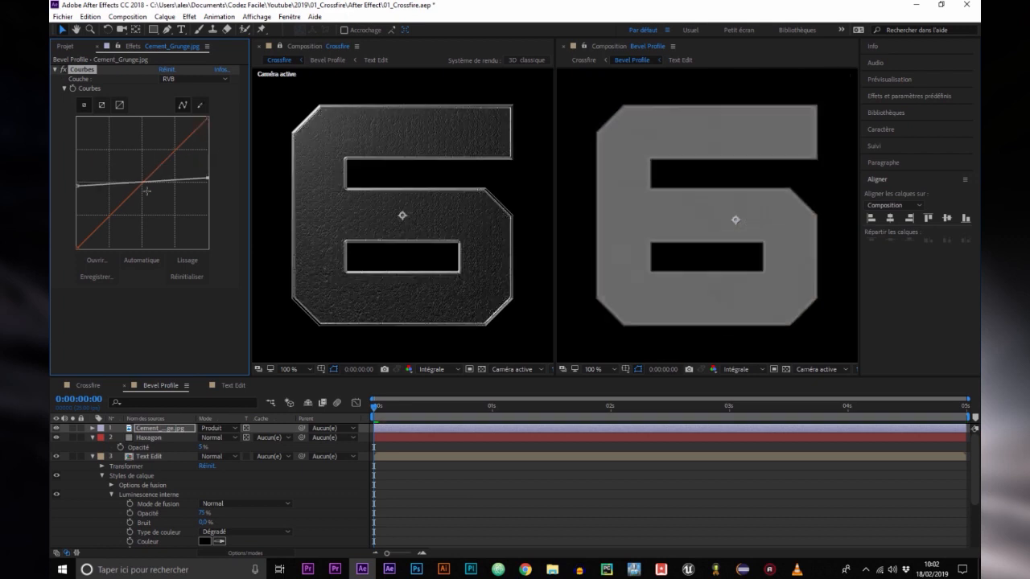
mouse_move(116, 187)
left_mouse_down()
mouse_move(195, 184)
mouse_move(117, 194)
left_mouse_up()
left_click(172, 181)
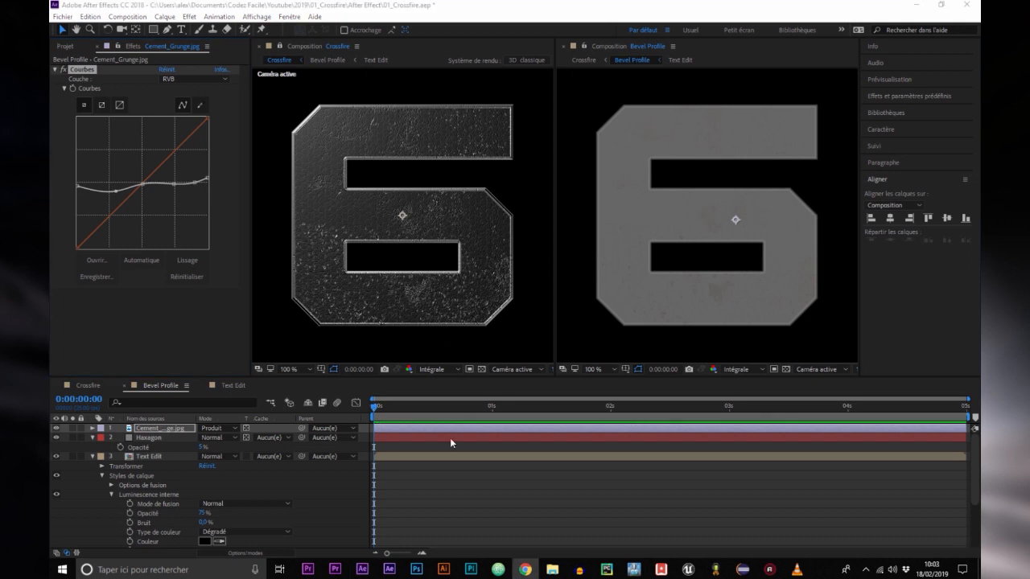
Set the opacity of the Cement_Grunge.jpg layer to 20% and of the Haxagon layer to 3%.
left_click(141, 433)
key("t")
left_click(203, 437)
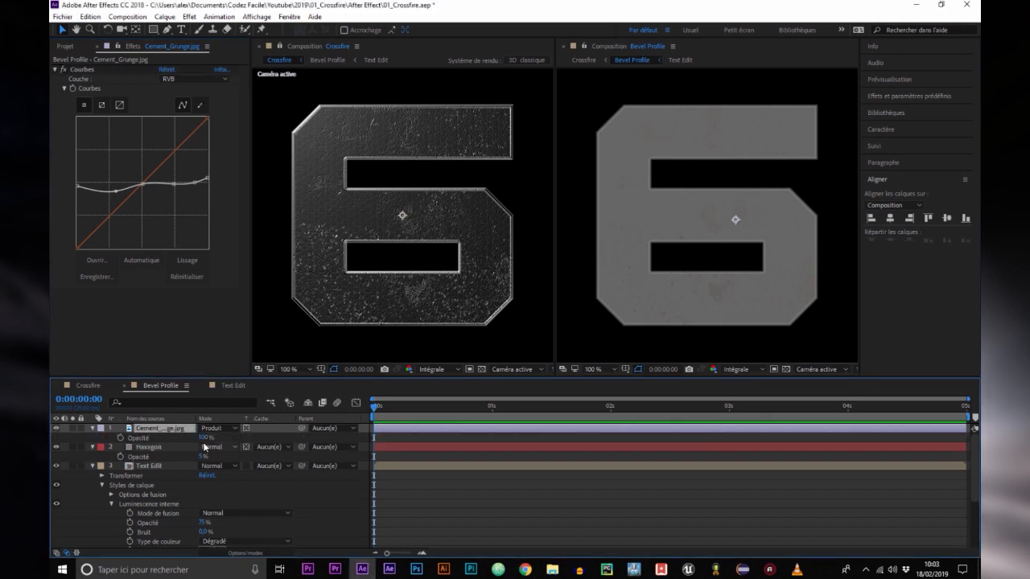
type("20")
key("Return")
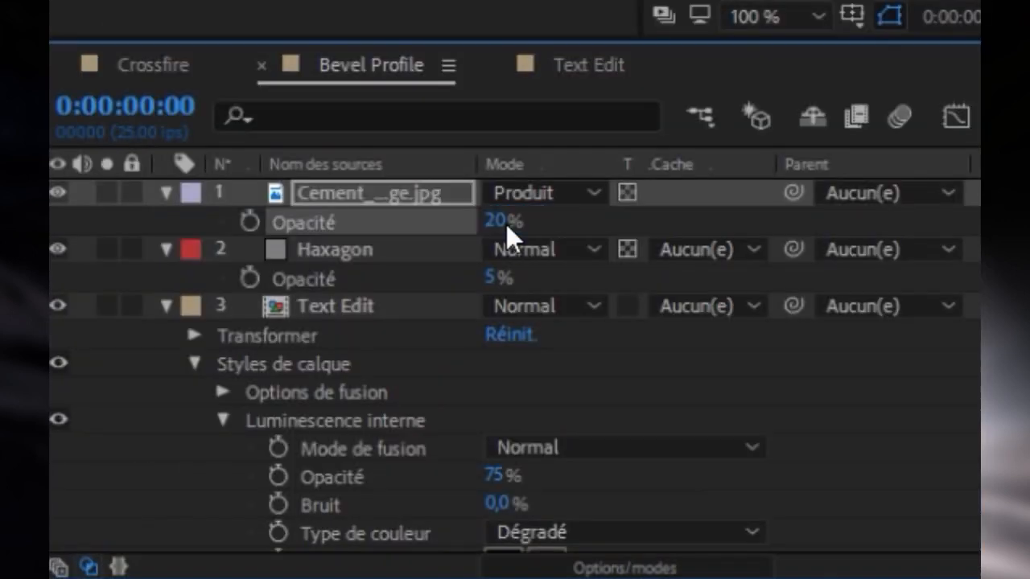
left_click(489, 278)
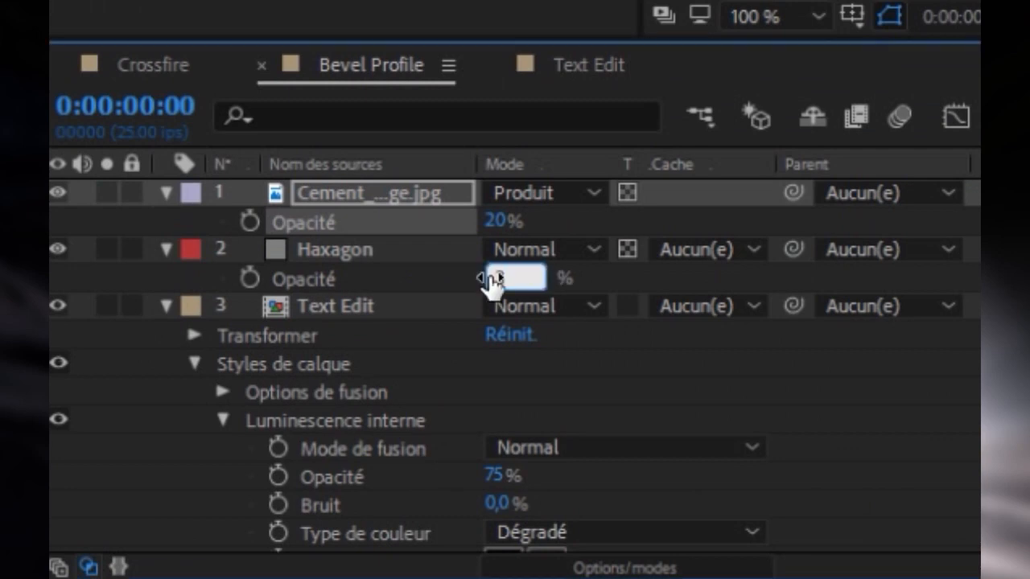
type("3")
key("Return")
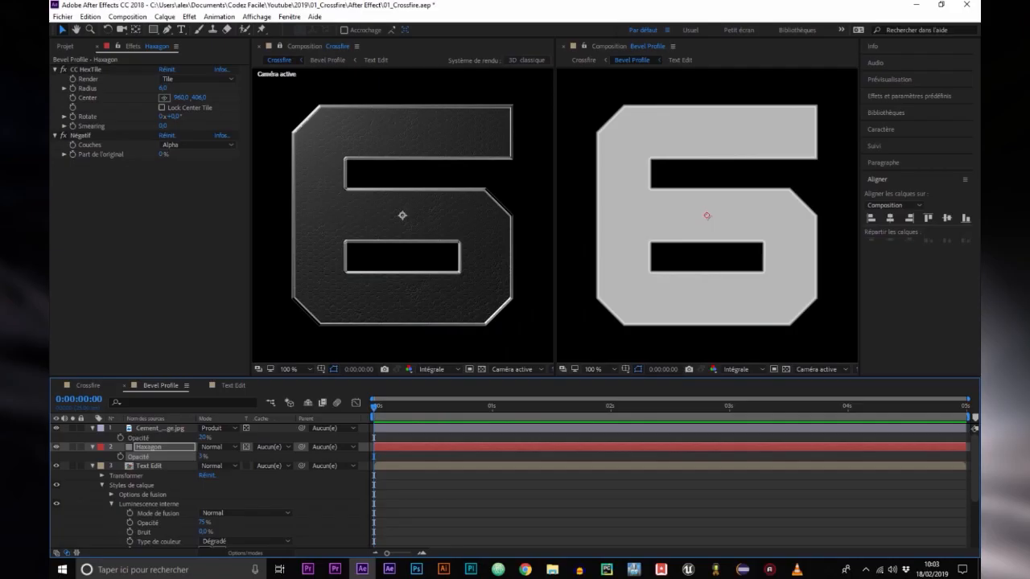
Return to the Crossfire composition in a single viewer and place the Cement_Grunge.jpg footage above all its layers.
key("alt+Tab")
left_click(86, 384)
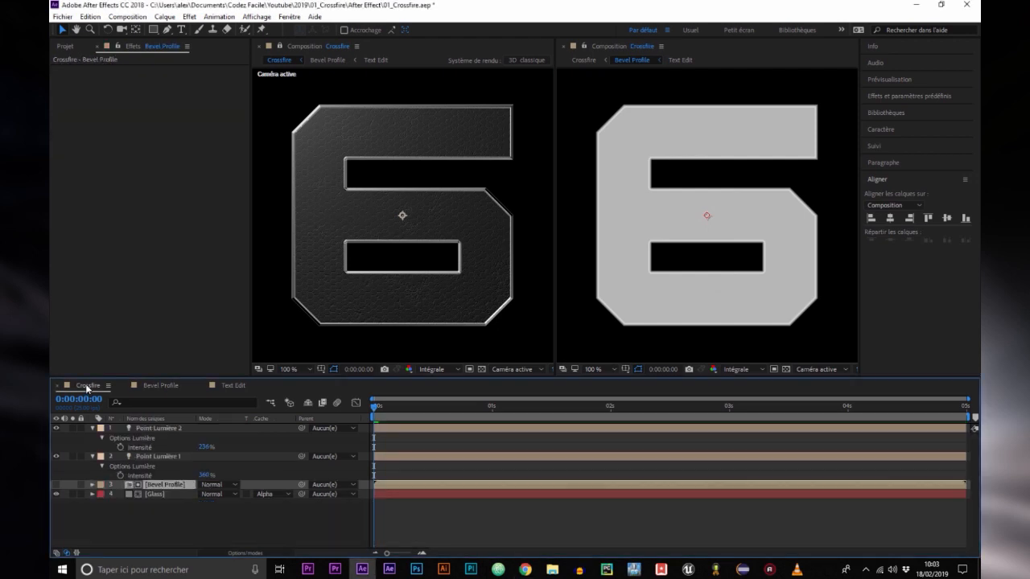
left_click(564, 47)
left_click(64, 46)
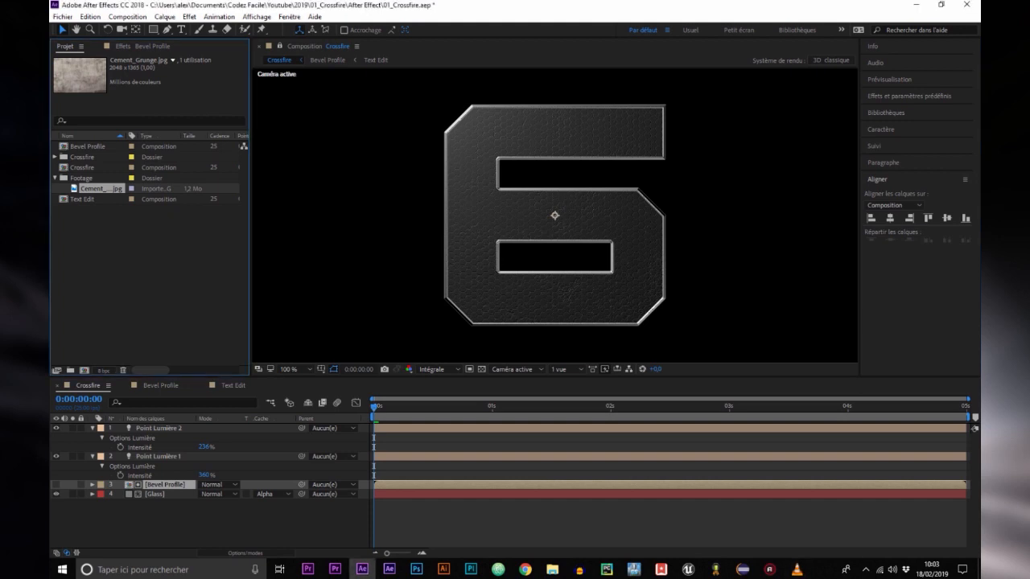
left_click_drag(117, 254, 157, 424)
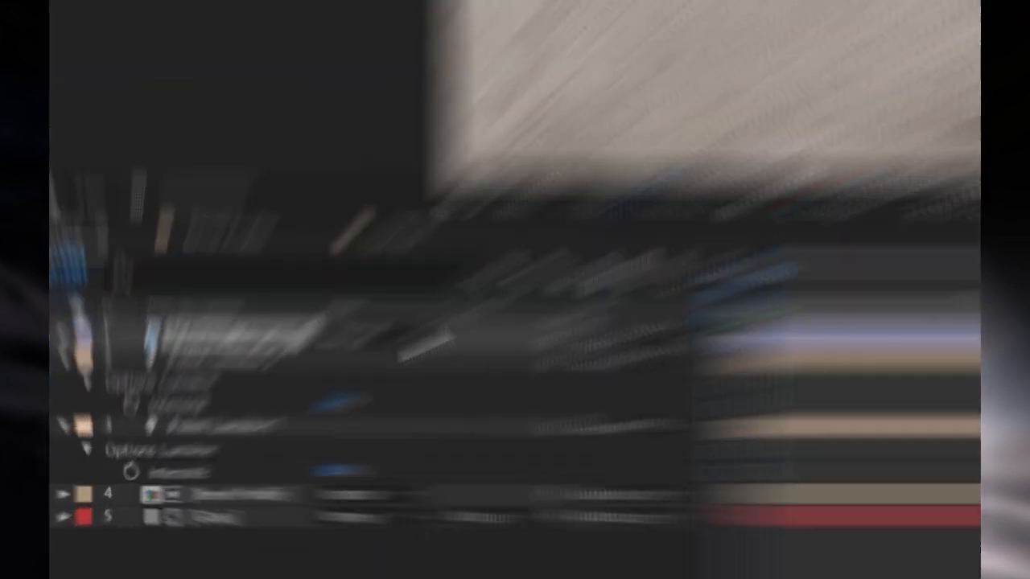
Preserve underlying transparency for the Cement_Grunge.jpg layer in Crossfire and set its blending mode to Incrustation.
left_click(246, 428)
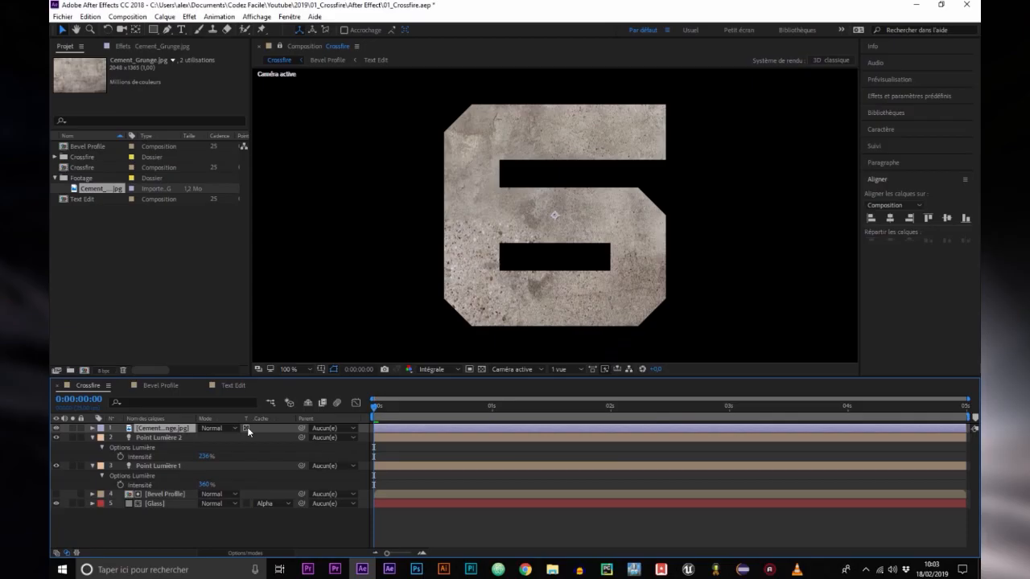
left_click(214, 429)
left_click(273, 280)
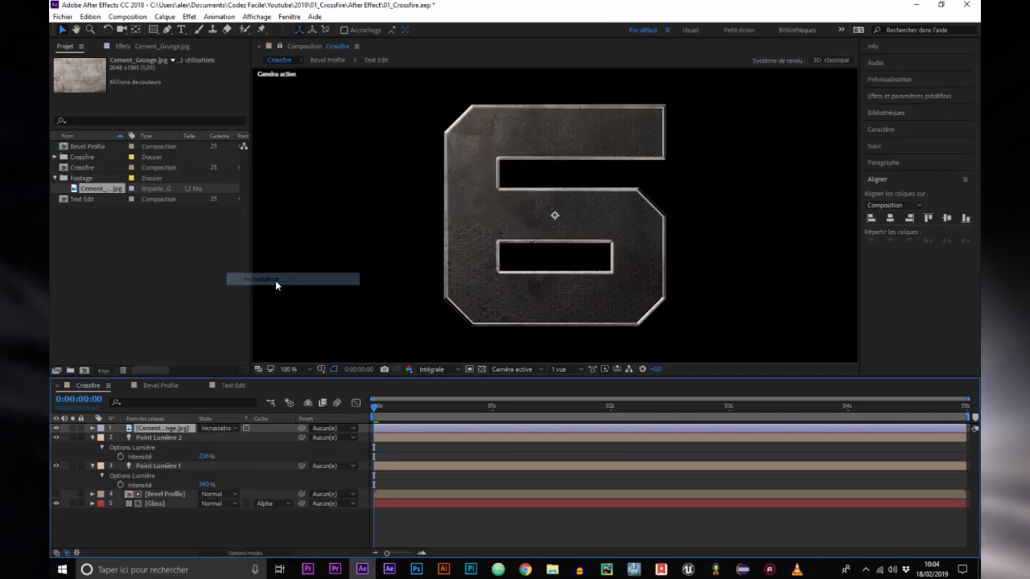
Desaturate the Cement_Grunge.jpg layer in Crossfire with the Teinte effect and reduce its opacity to 67%.
key("ctrl+space")
type("te")
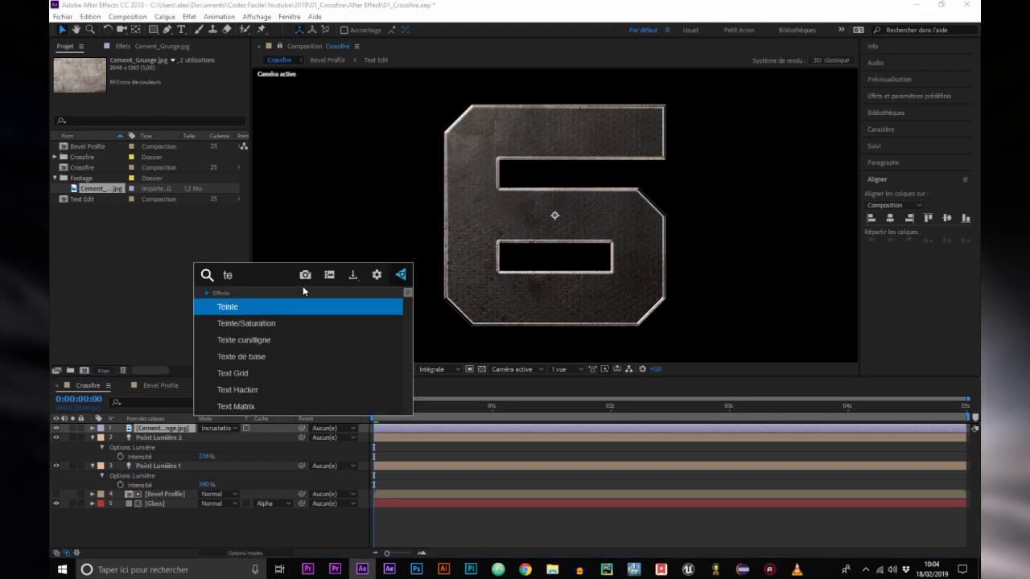
key("Escape")
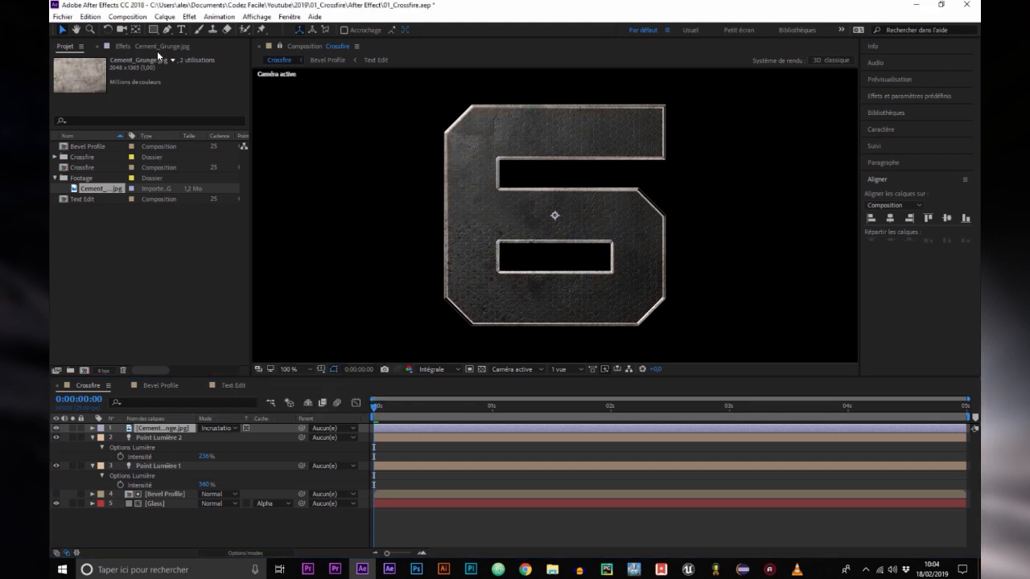
key("t")
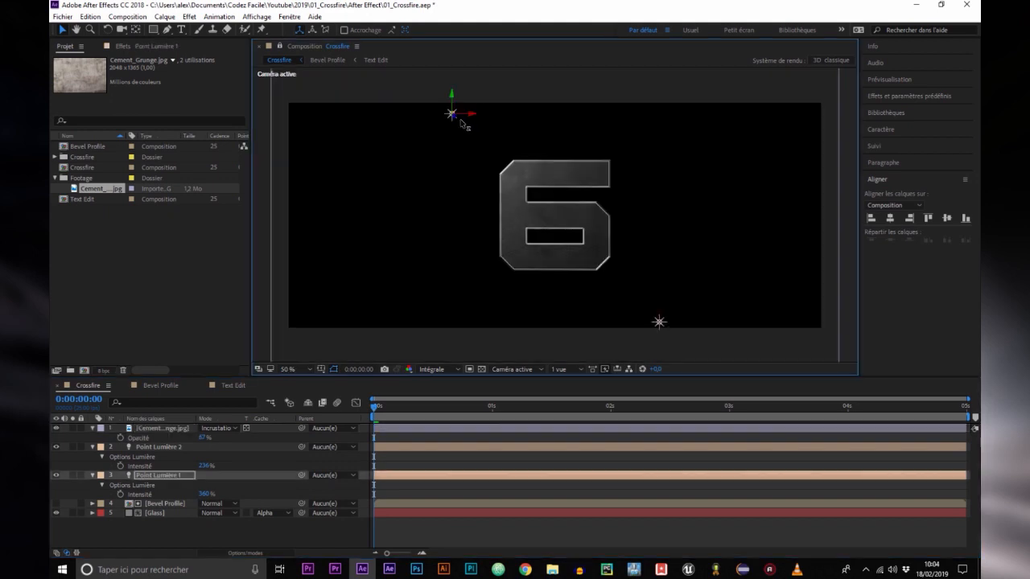
Move the Point Lumière 1 and Point Lumière 2 lights slightly inward, closer to the number 6.
left_click_drag(461, 123, 473, 127)
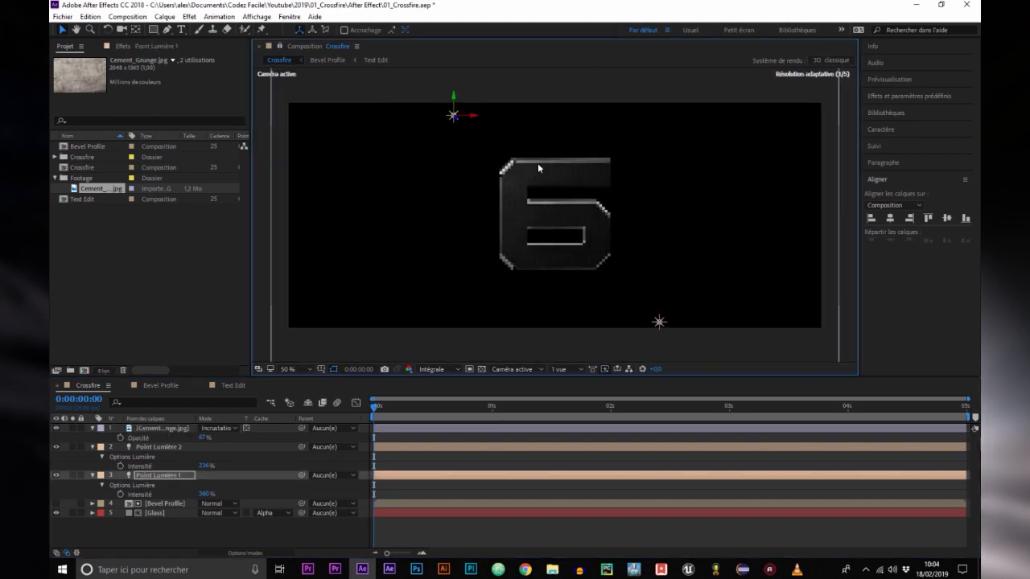
left_click(660, 323)
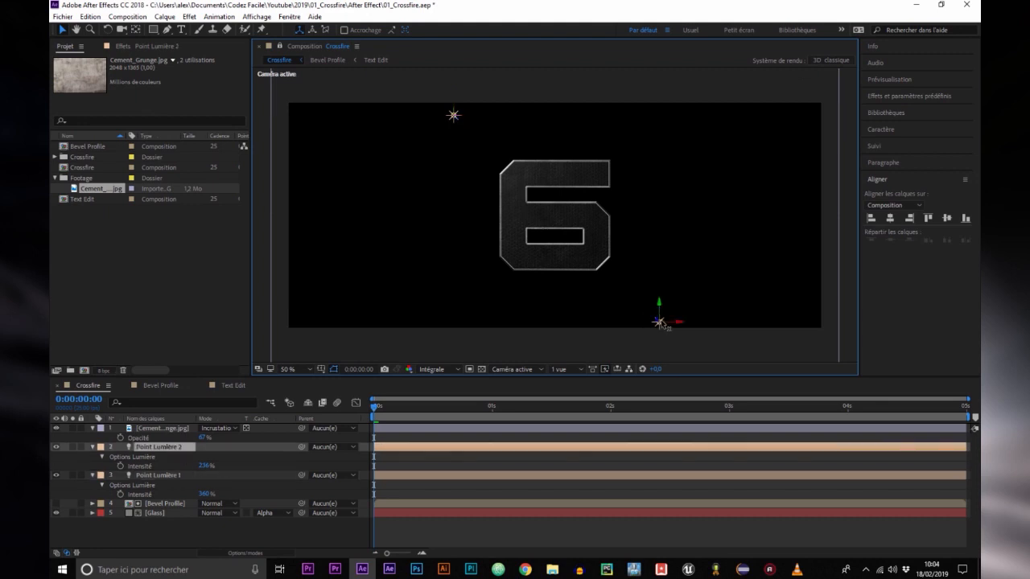
left_click_drag(660, 323, 639, 304)
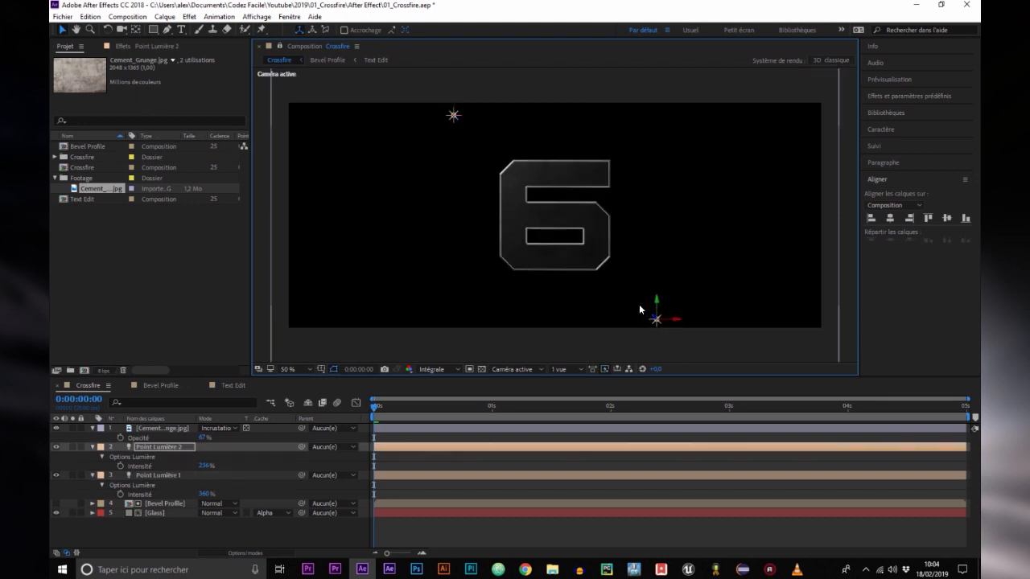
scroll(636, 306, "up", 1)
Precompose all the layers of the Crossfire composition into a new composition named Title Look.
left_click_drag(154, 533, 162, 433)
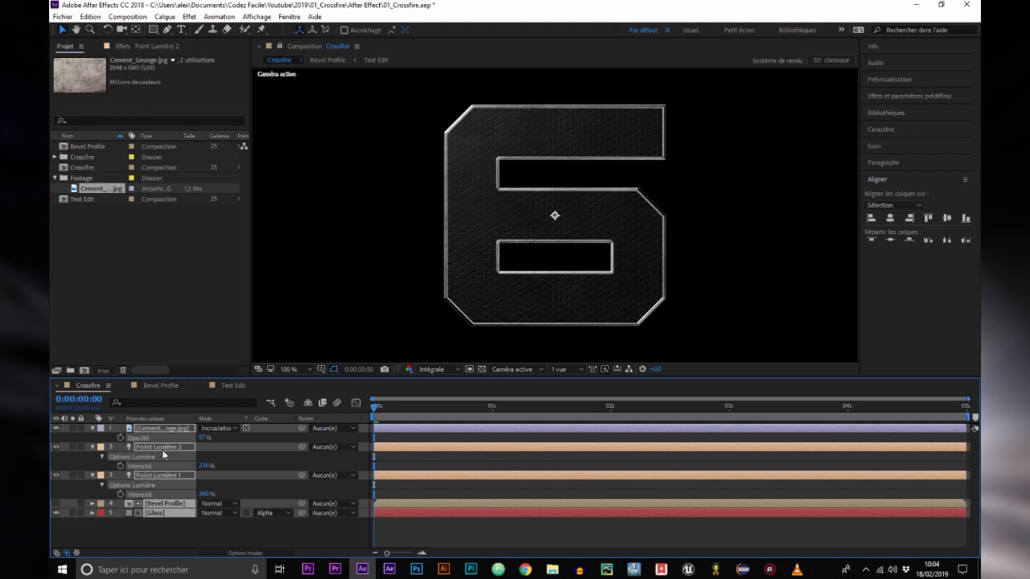
right_click(166, 461)
right_click(154, 432)
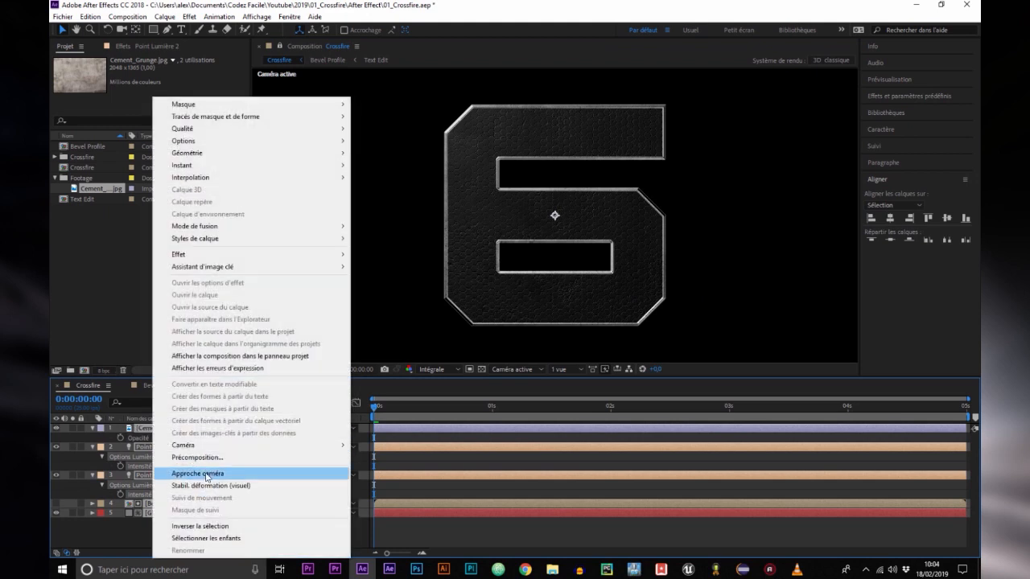
left_click(201, 458)
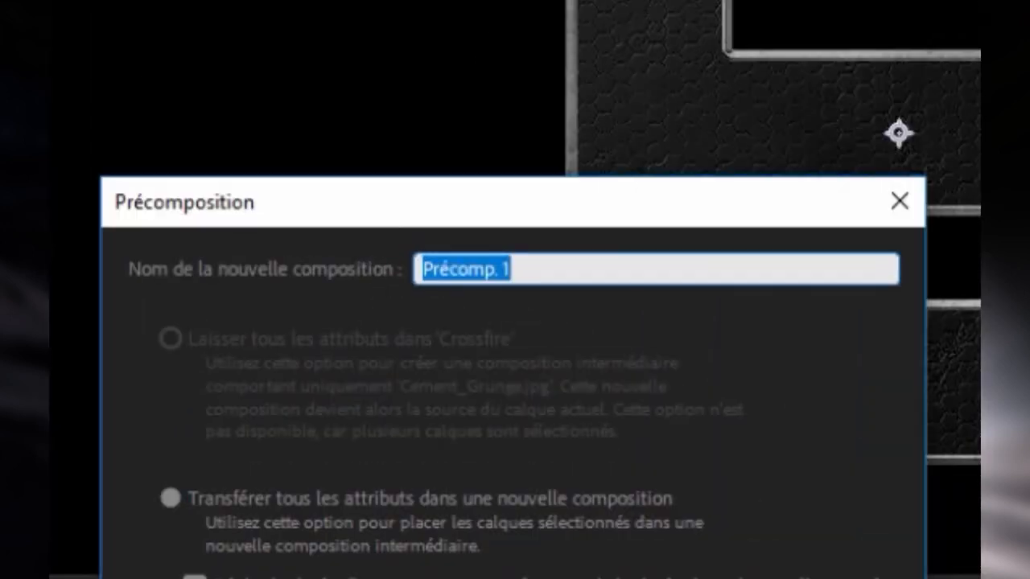
type("Title Look")
key("Return")
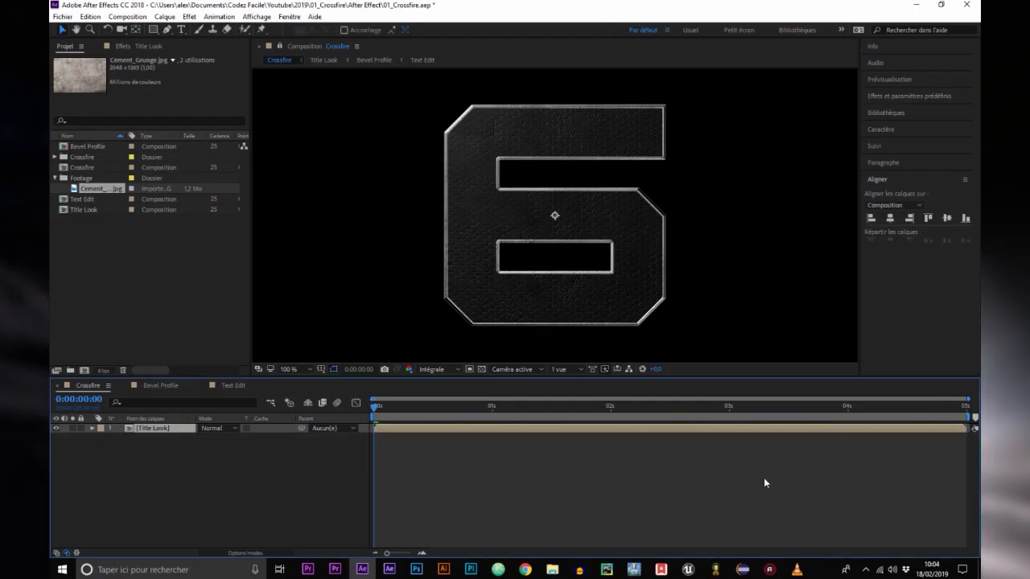
Duplicate the Title Look layer and apply the CC Radial Blur effect to the lower copy.
key("ctrl+d")
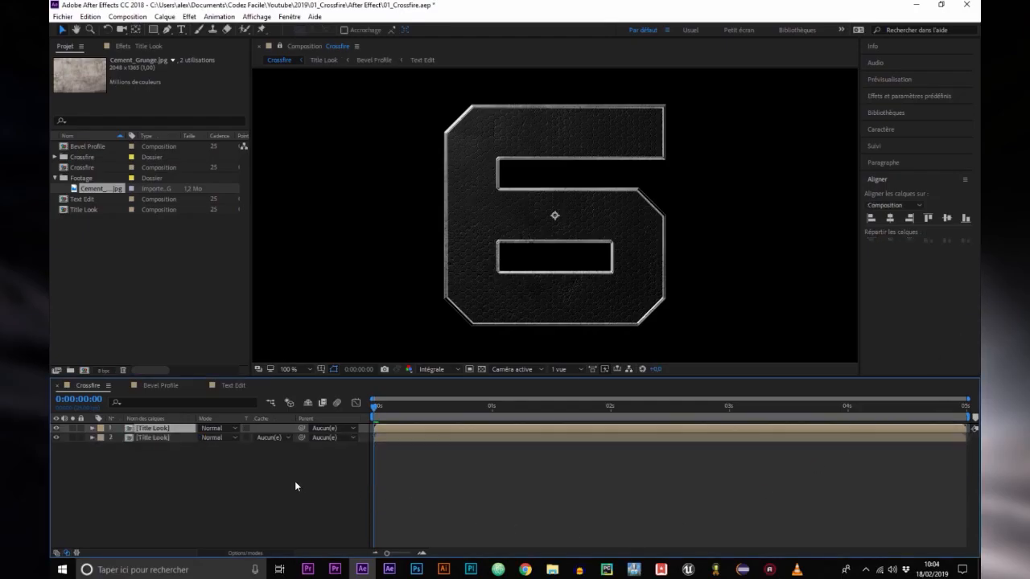
key("ctrl+space")
key("Escape")
left_click(151, 437)
key("ctrl+space")
type("ccr")
key("BackSpace")
type("ra")
key("Return")
Set the CC Radial Blur type to Fading Zoom and its amount to -30.
left_click(188, 78)
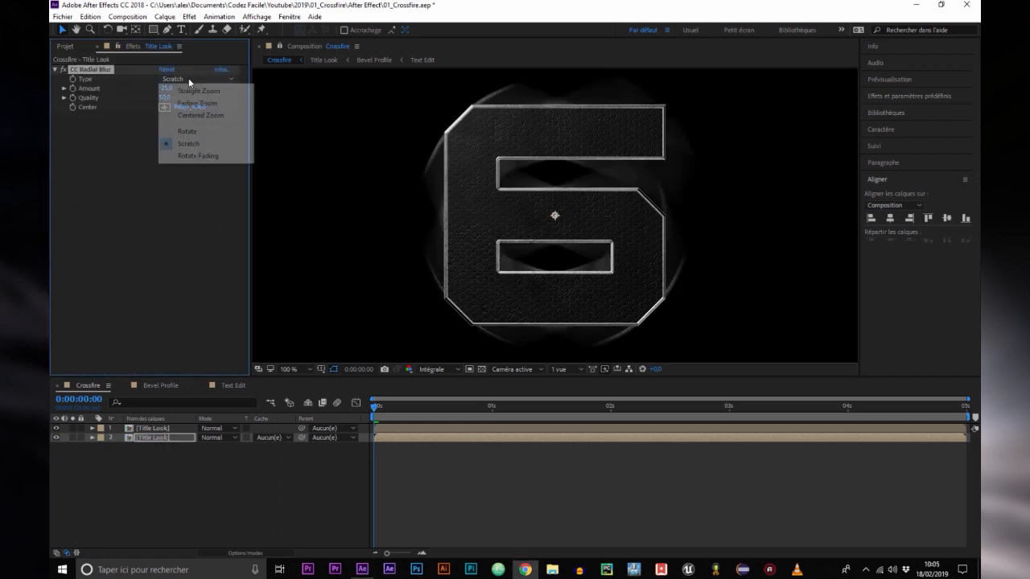
left_click(201, 102)
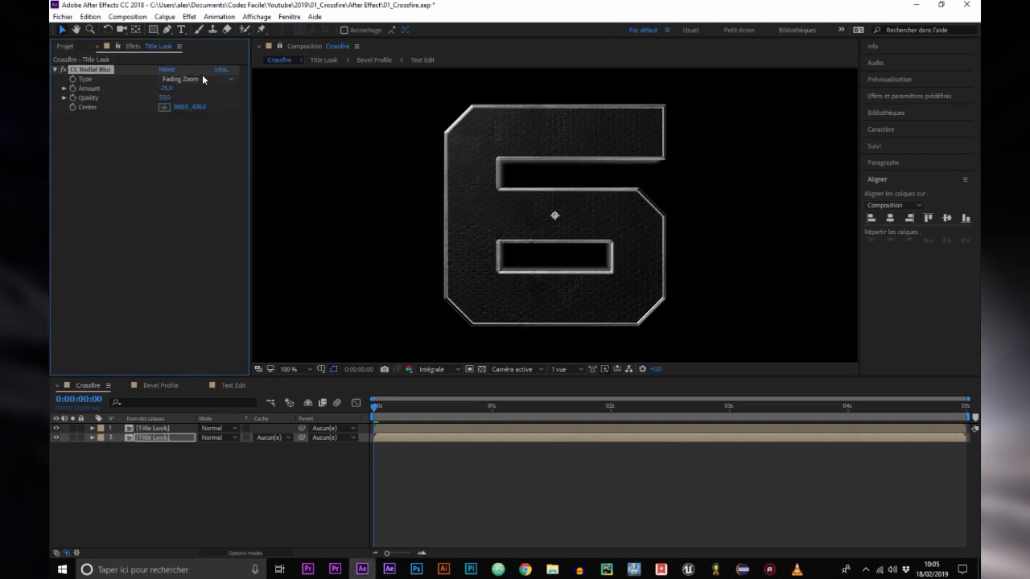
left_click(165, 88)
type("-")
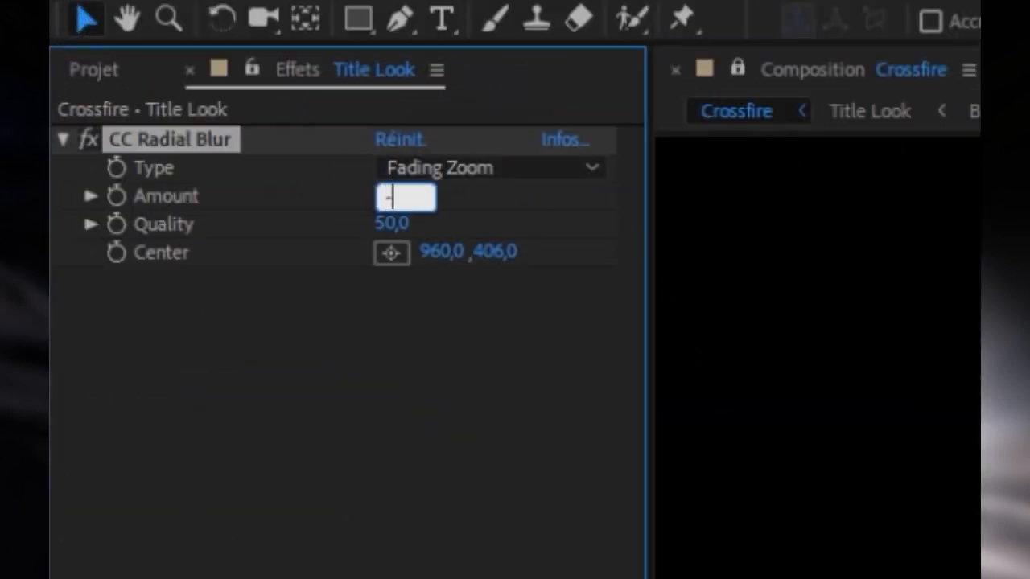
type("30")
key("Return")
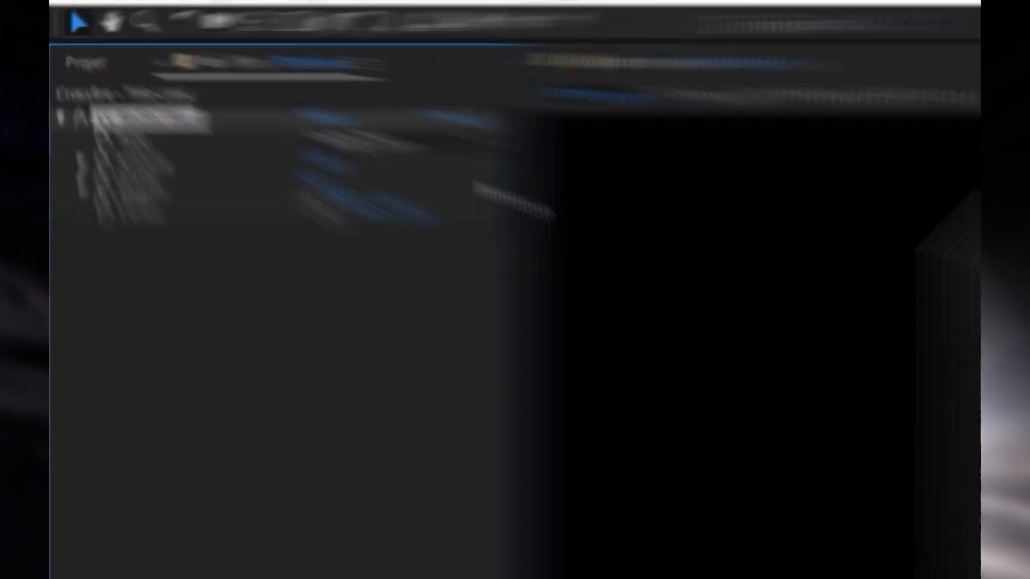
With the transparency grid shown, add the Courbes effect to the lower Title Look layer and raise its Alpha curve to make the blur opaque.
left_click(482, 370)
key("ctrl+space")
type("c")
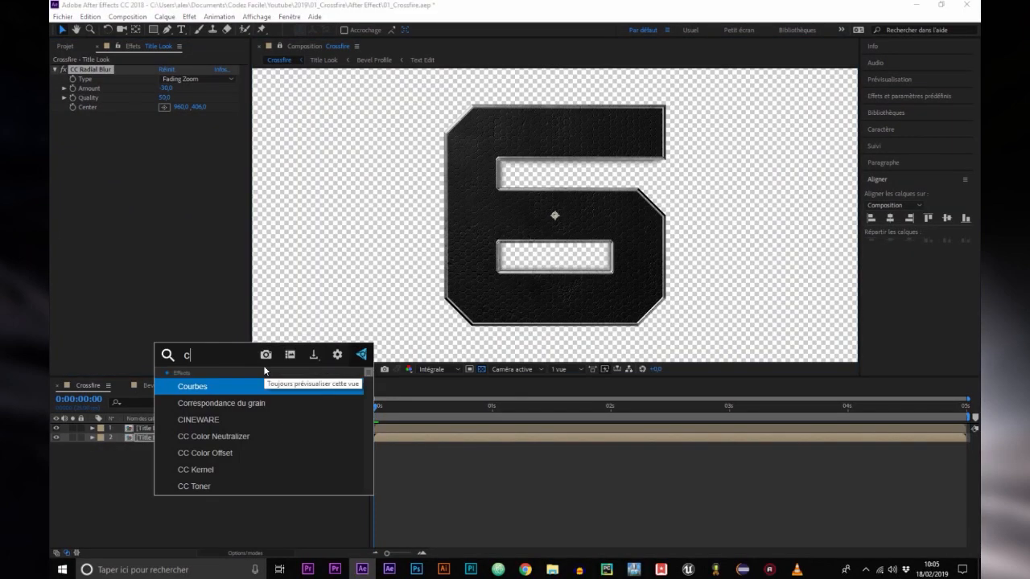
key("Return")
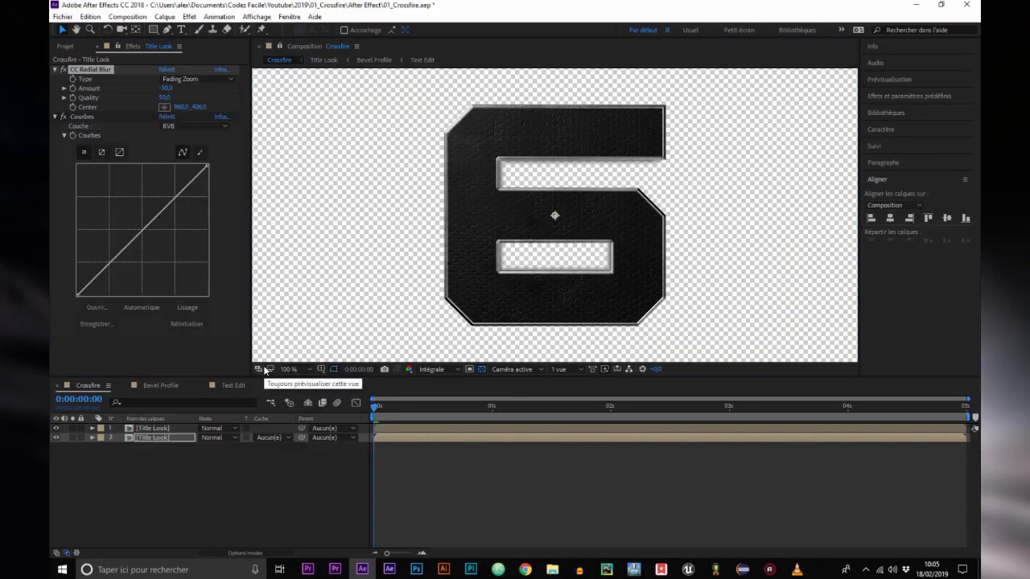
left_click(214, 127)
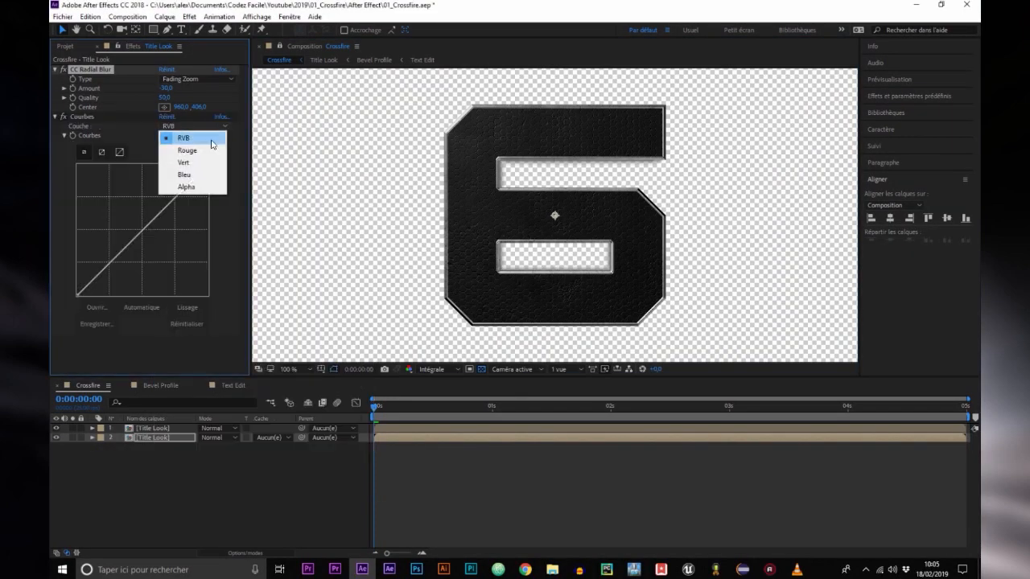
left_click(185, 194)
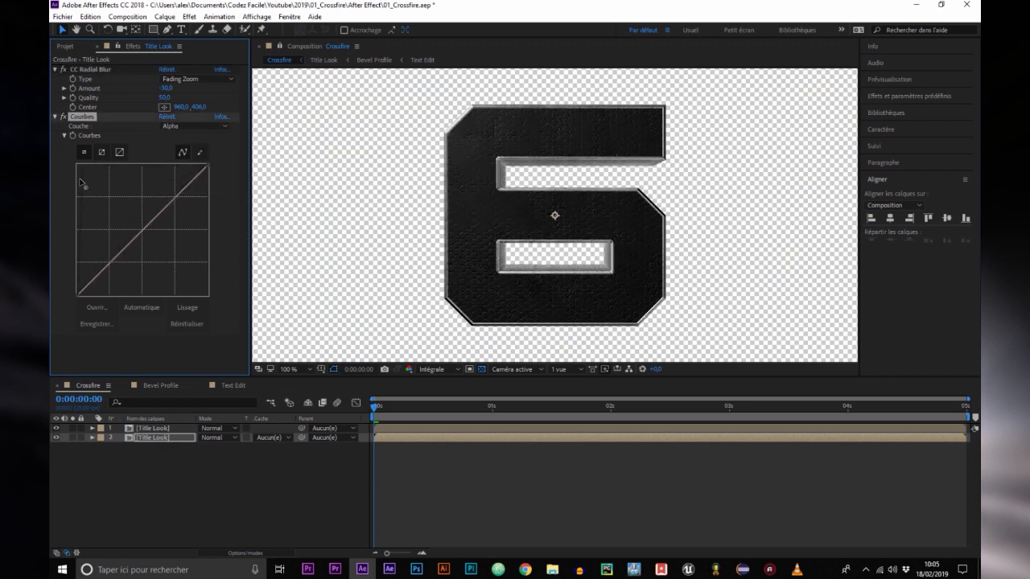
Darken the lower Title Look layer by pulling down the white end of its RVB curve, and hide the transparency grid.
left_click(169, 127)
left_click(177, 138)
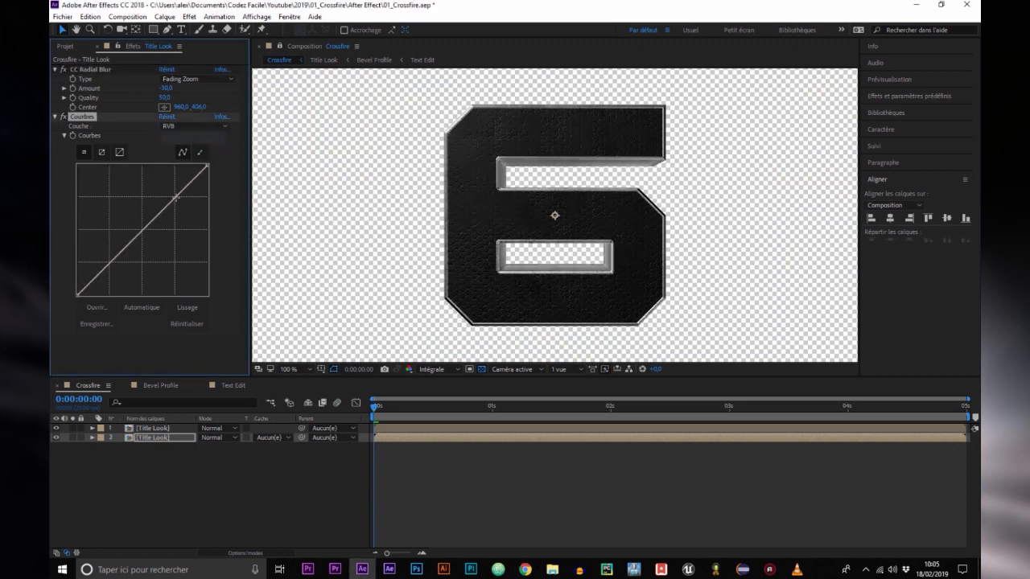
left_click_drag(207, 164, 224, 245)
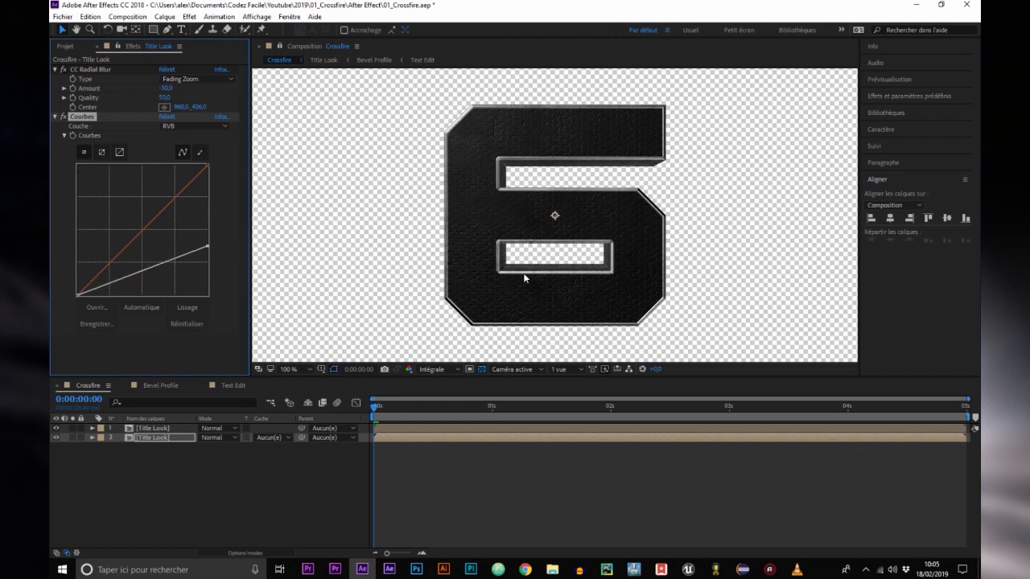
left_click(481, 368)
Precompose both Title Look layers into a new composition named Type.
left_click(137, 400)
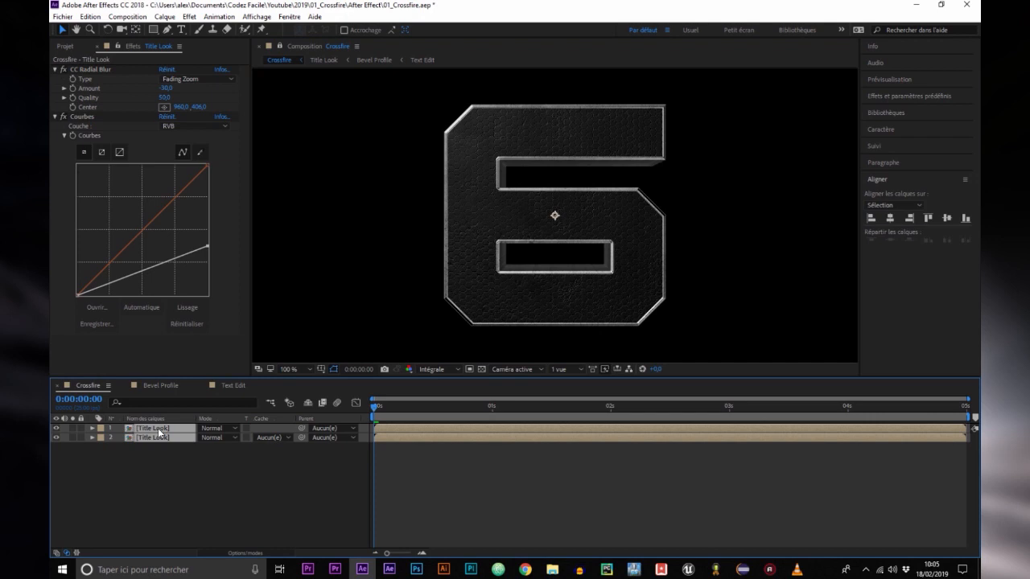
right_click(159, 432)
left_click(205, 455)
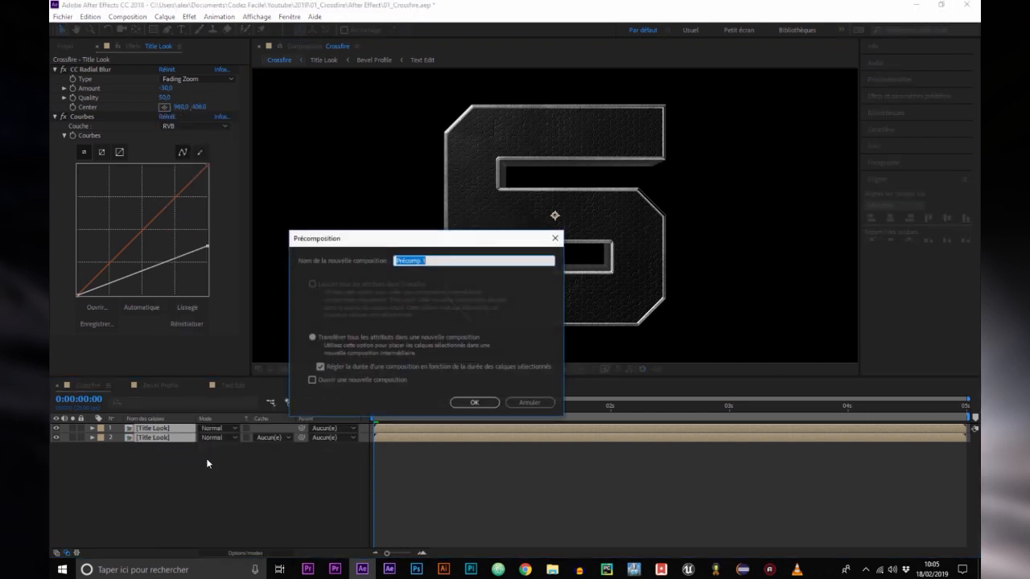
type("Type")
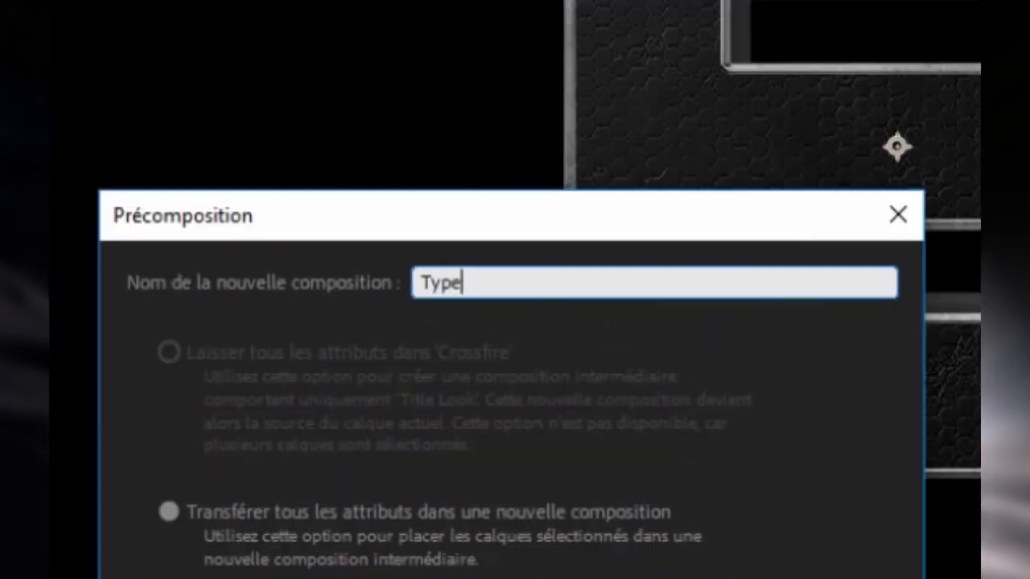